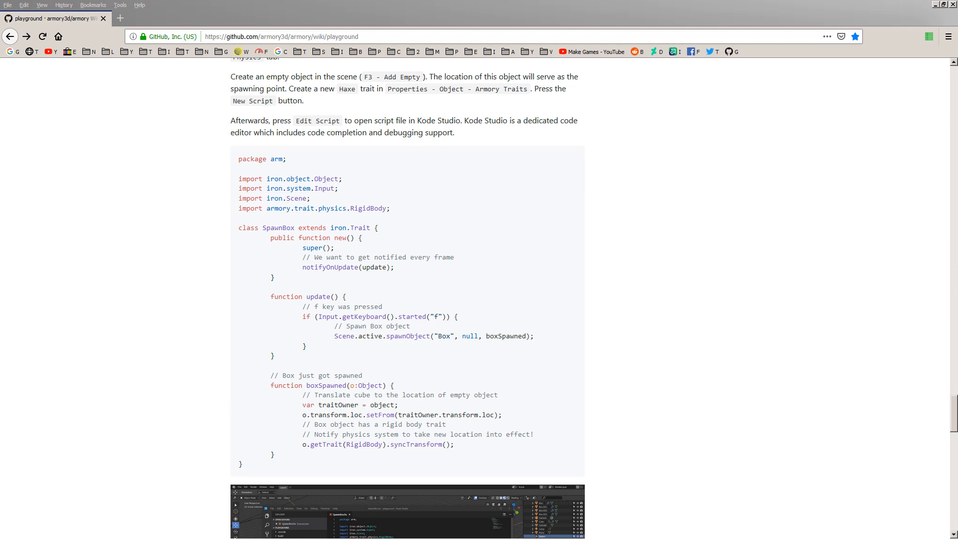
Examine the SpawnBox script on the wiki page, from the "f" key check and spawnObject call to the boxSpawned function
drag(318, 317, 442, 318)
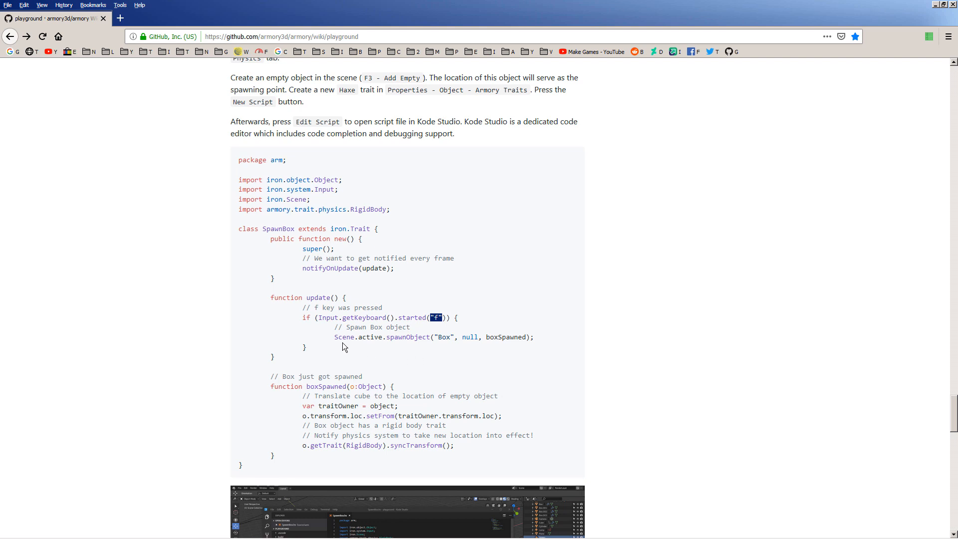
drag(334, 337, 455, 337)
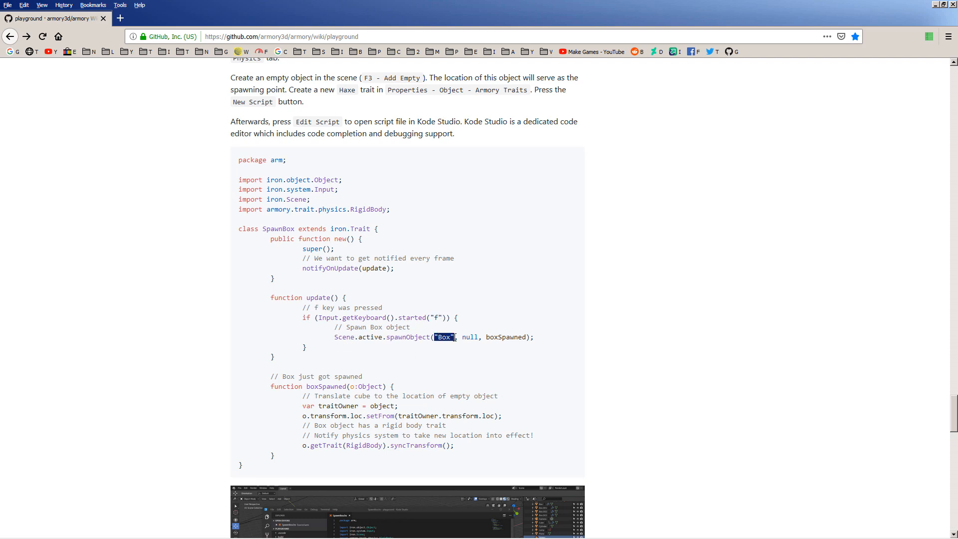
click(624, 372)
drag(487, 339, 527, 339)
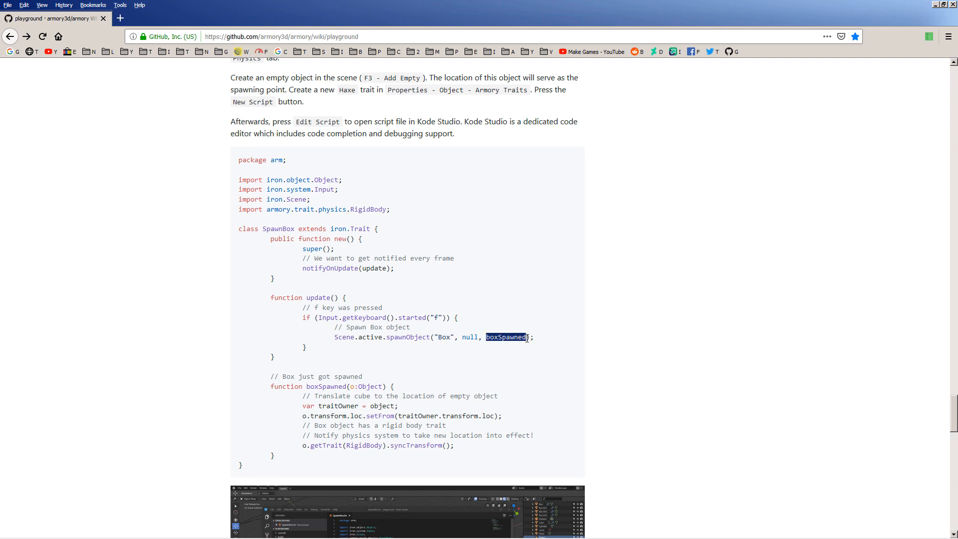
click(656, 371)
drag(308, 386, 346, 386)
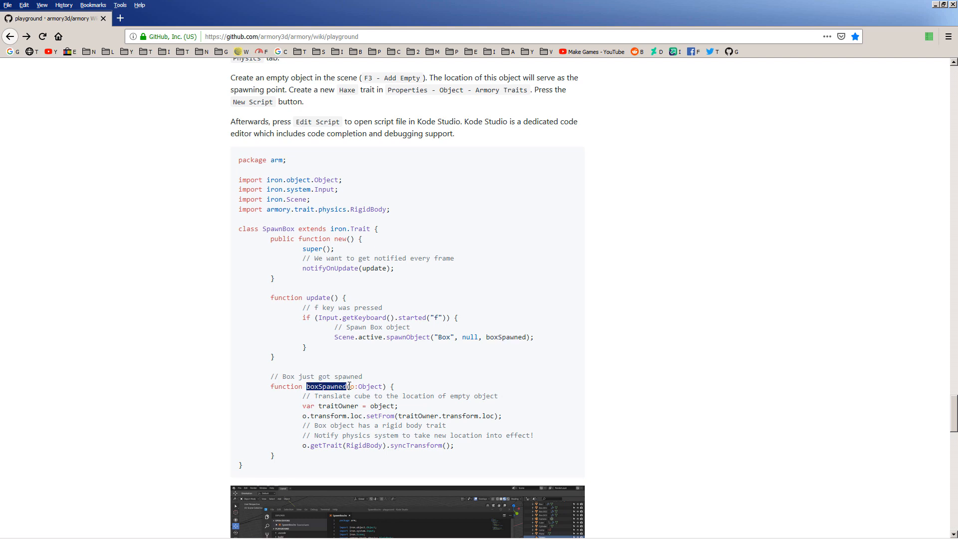
click(432, 391)
drag(302, 405, 399, 407)
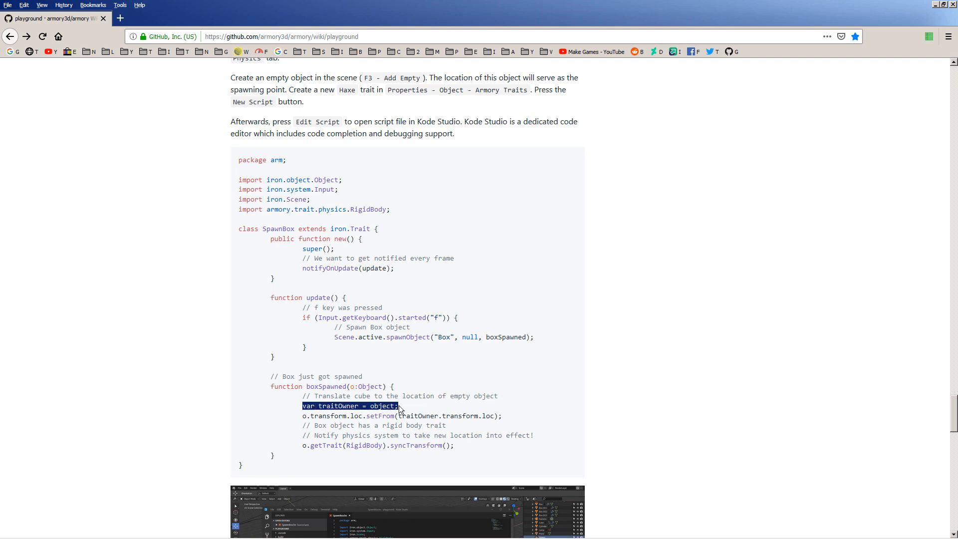
click(415, 405)
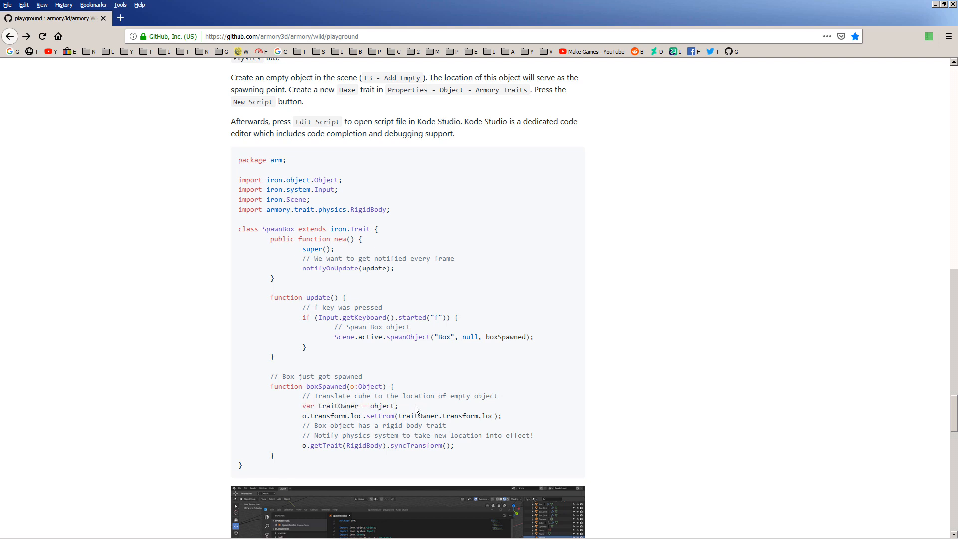
drag(302, 416, 521, 418)
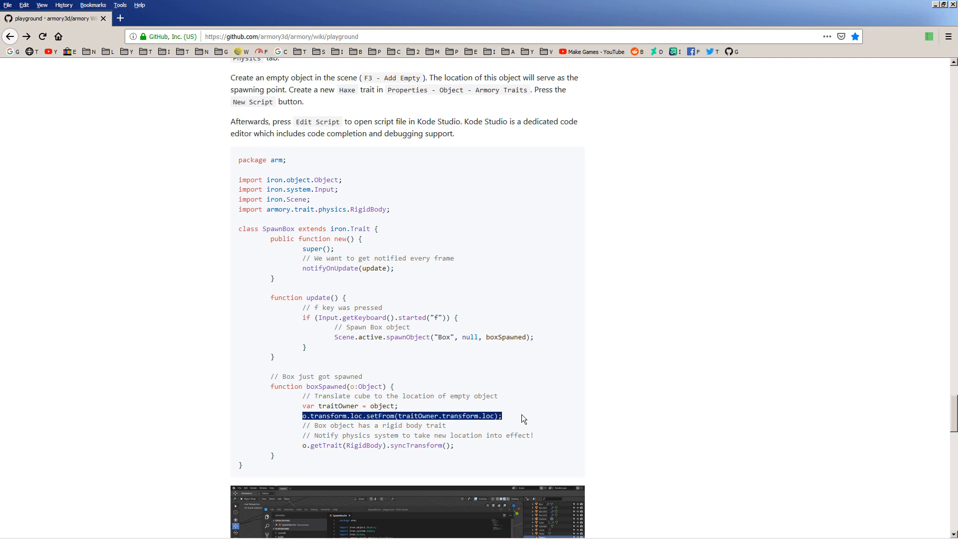
click(522, 415)
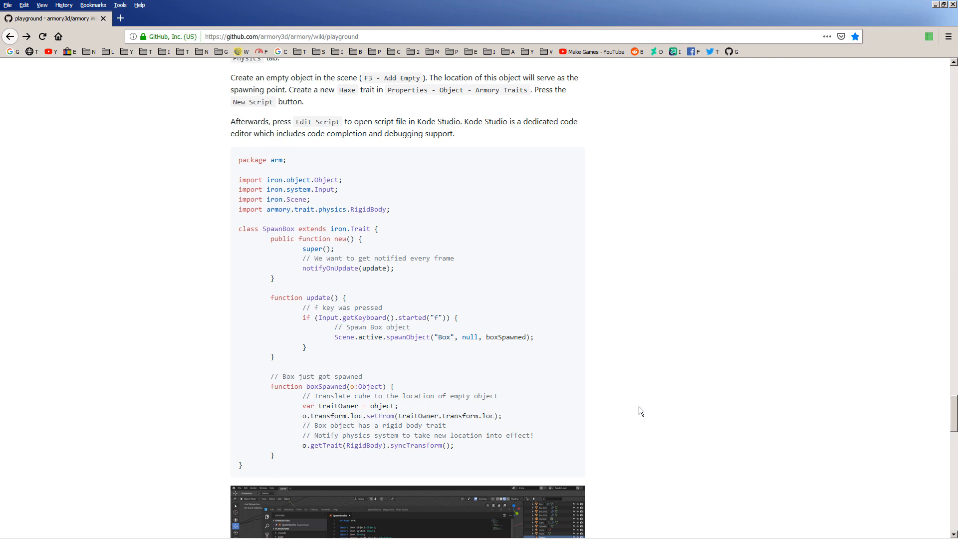
drag(350, 386, 383, 386)
click(540, 385)
Review the Haxe Scripts section of the playground page, including its setup instructions, example code and editor screenshot
scroll(462, 447, down, 4)
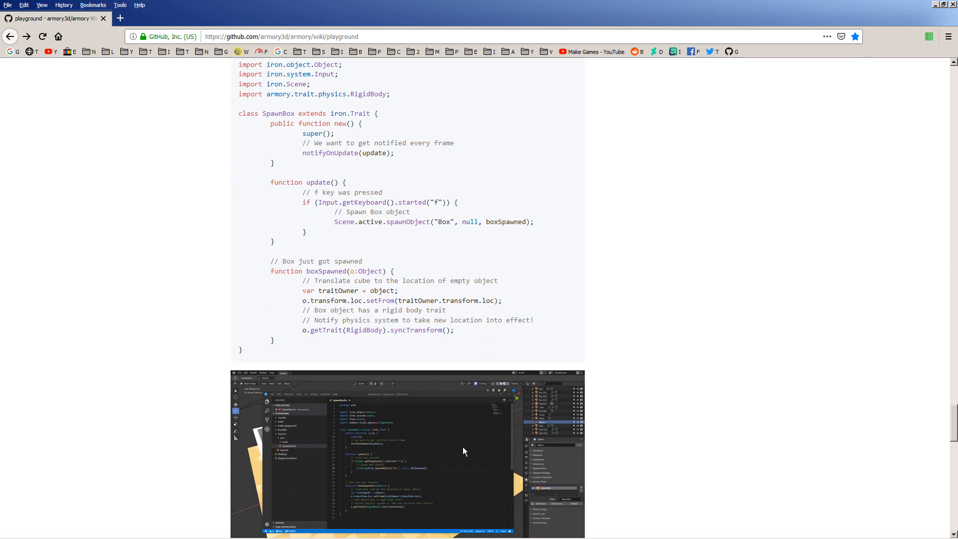
scroll(462, 447, up, 4)
scroll(463, 451, up, 5)
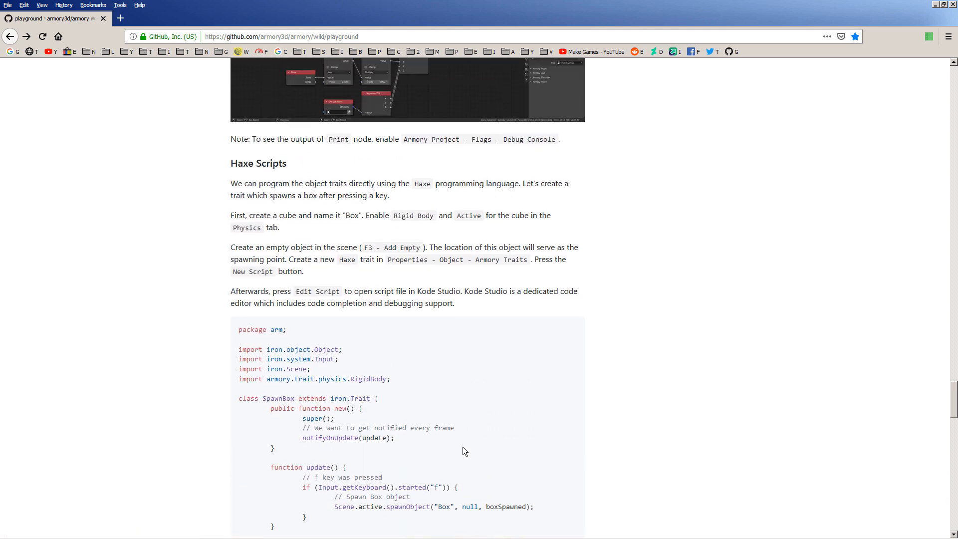
scroll(463, 451, down, 4)
scroll(463, 447, up, 2)
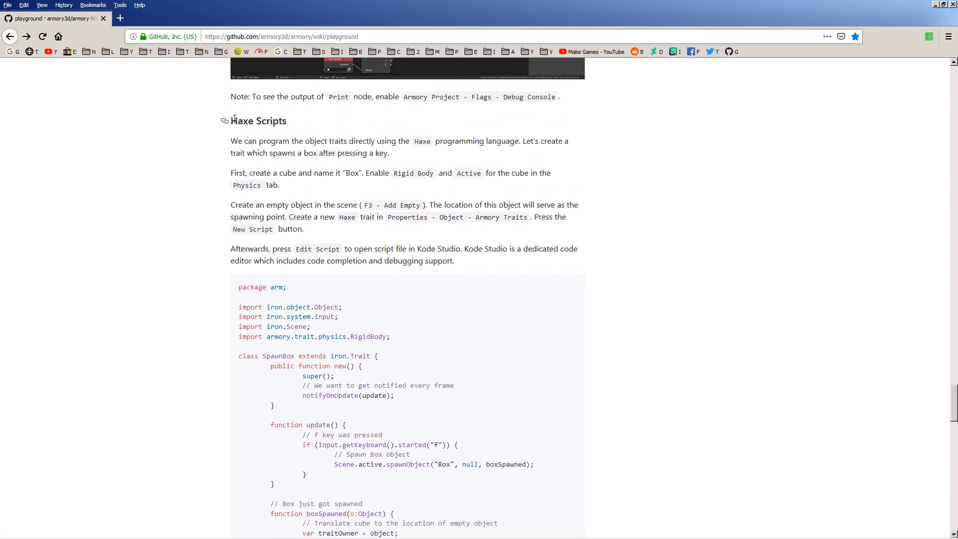
drag(230, 121, 293, 122)
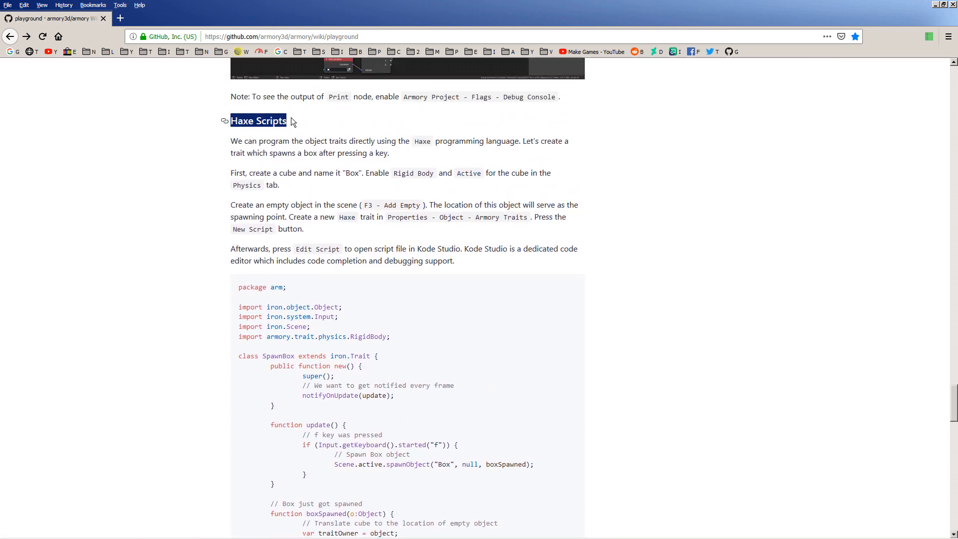
click(647, 308)
scroll(648, 310, down, 2)
scroll(645, 306, down, 2)
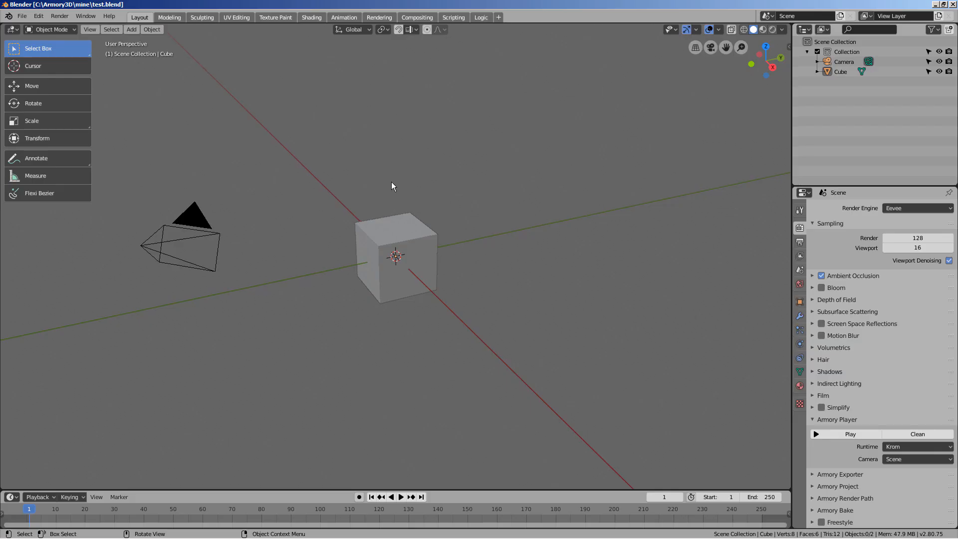
Switch to Blender, test-run the scene with the Armory Player and close it, and check the cube's Armory trait options
click(819, 434)
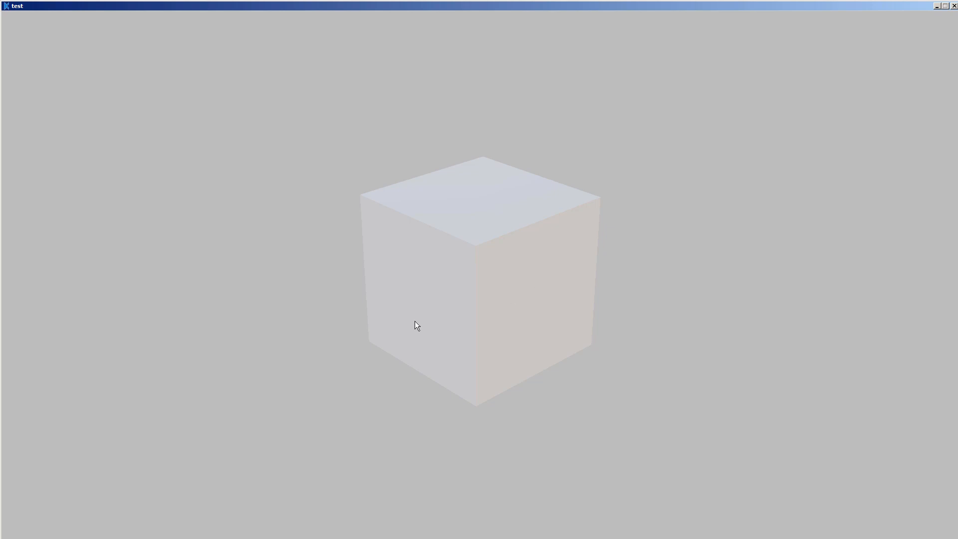
click(953, 6)
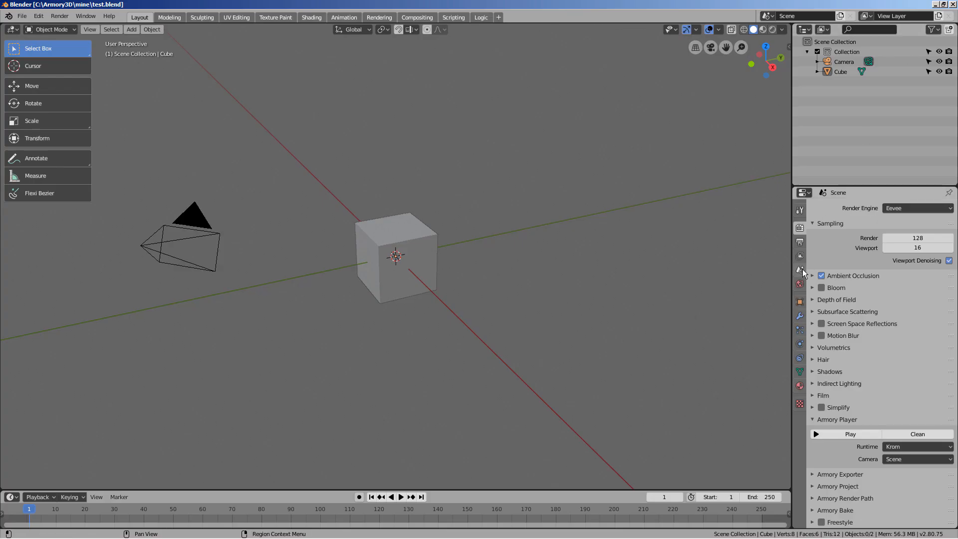
click(800, 302)
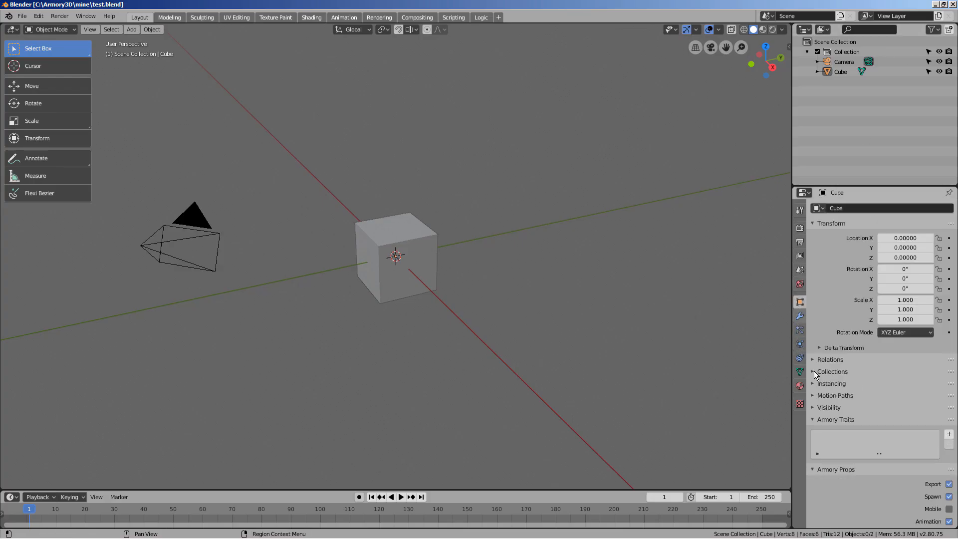
click(948, 434)
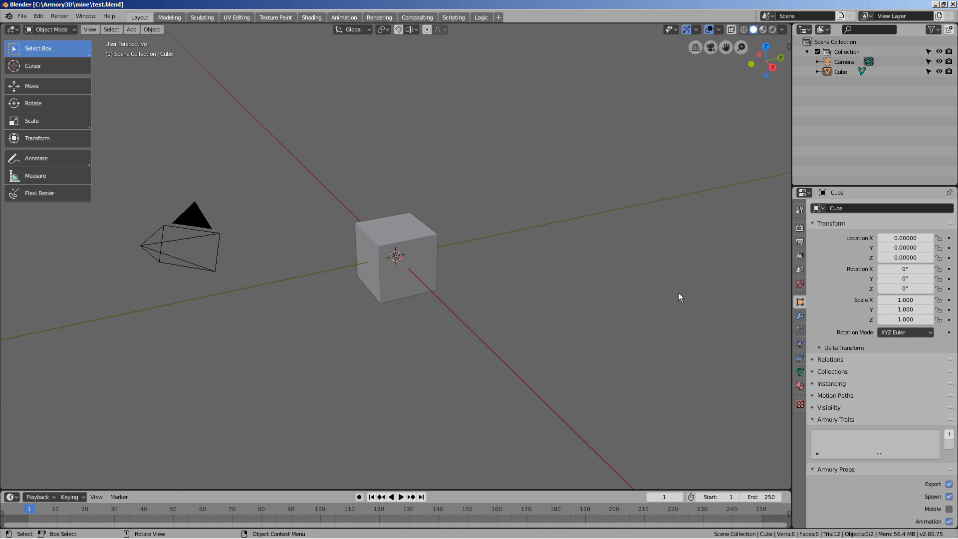
Select the cube in the viewport and switch to the Logic workspace
click(434, 243)
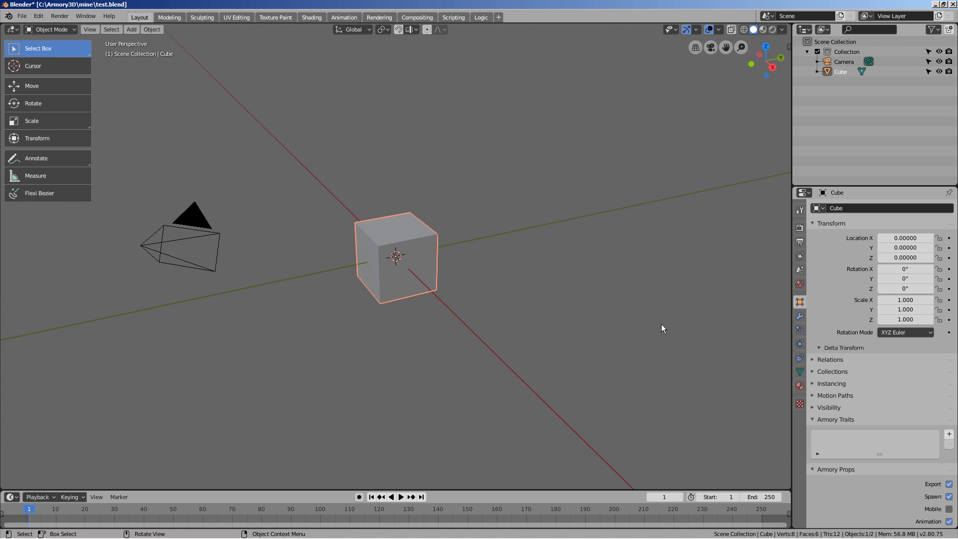
click(481, 21)
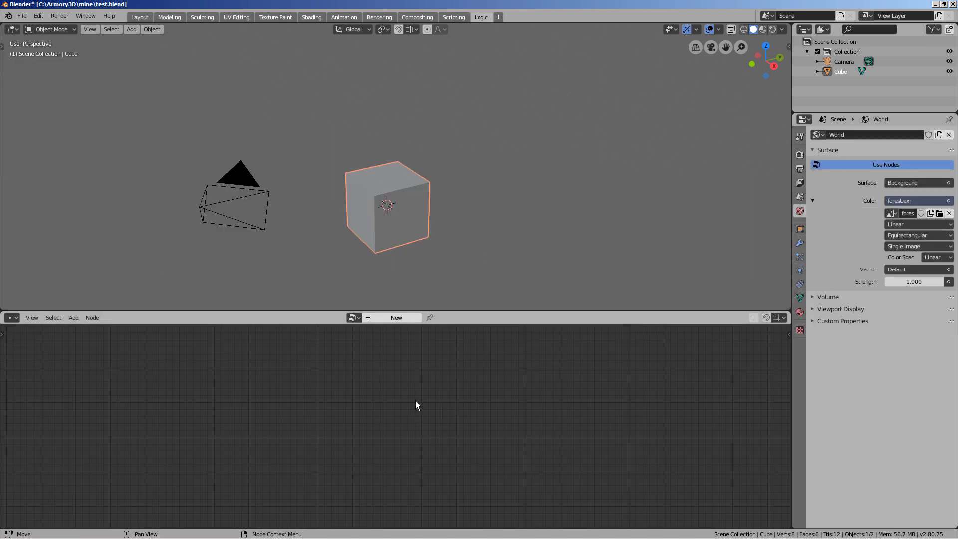
Add another workspace based on the General Shading template
click(496, 16)
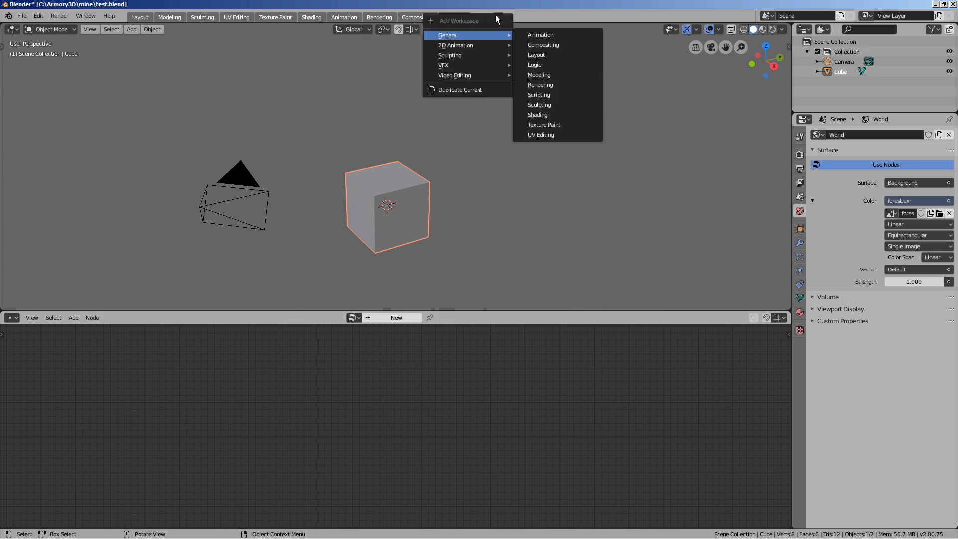
mouse_move(496, 31)
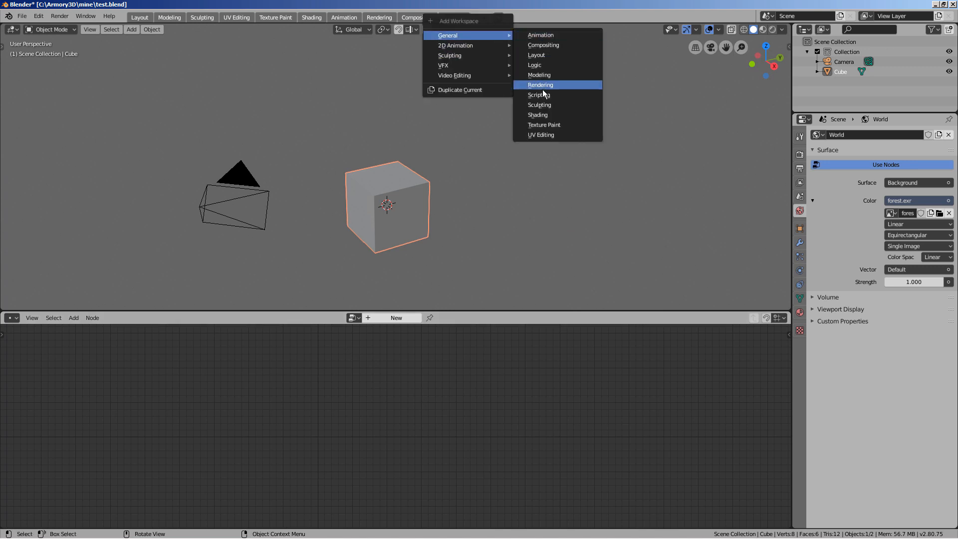
click(545, 113)
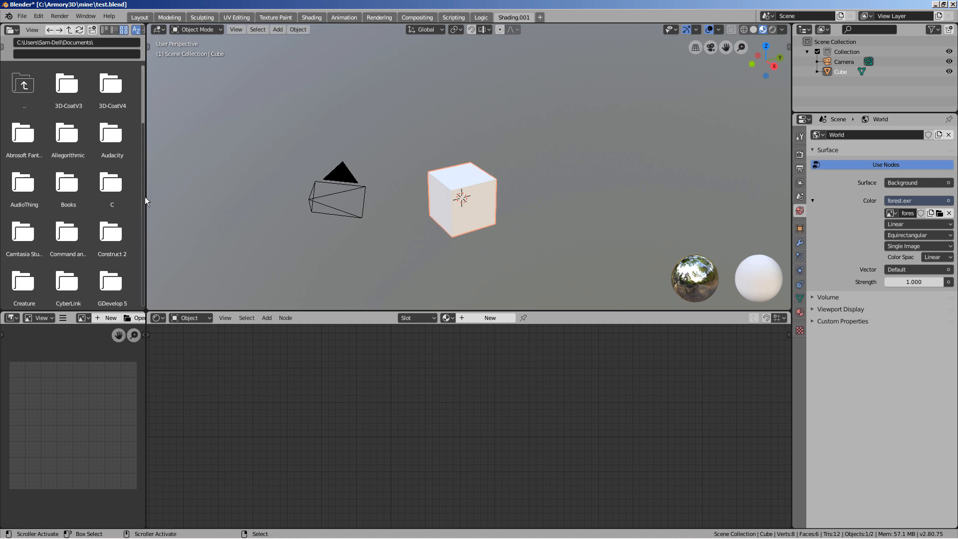
Merge away the File Browser and Image Editor areas, and change the Shader Editor area to the Logic Node Editor
right_click(145, 182)
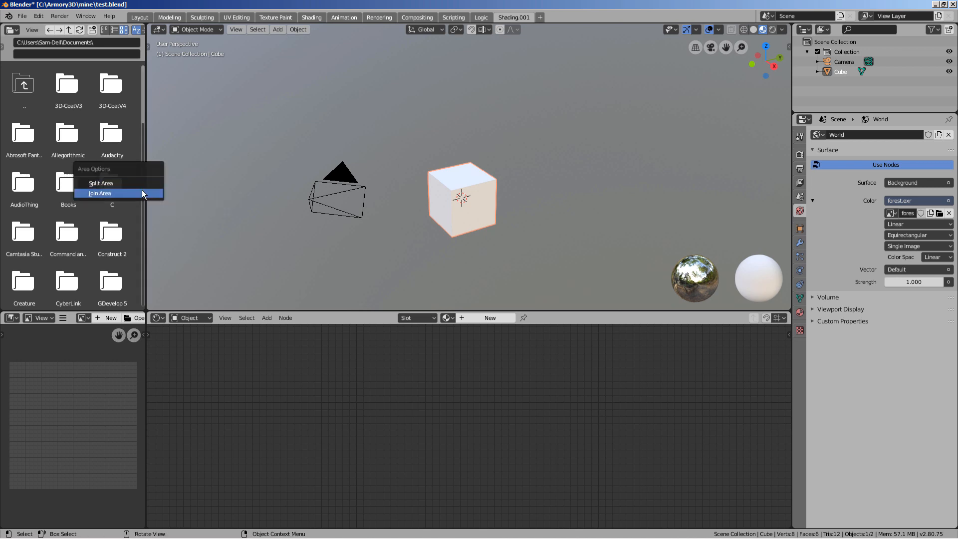
click(142, 193)
click(61, 179)
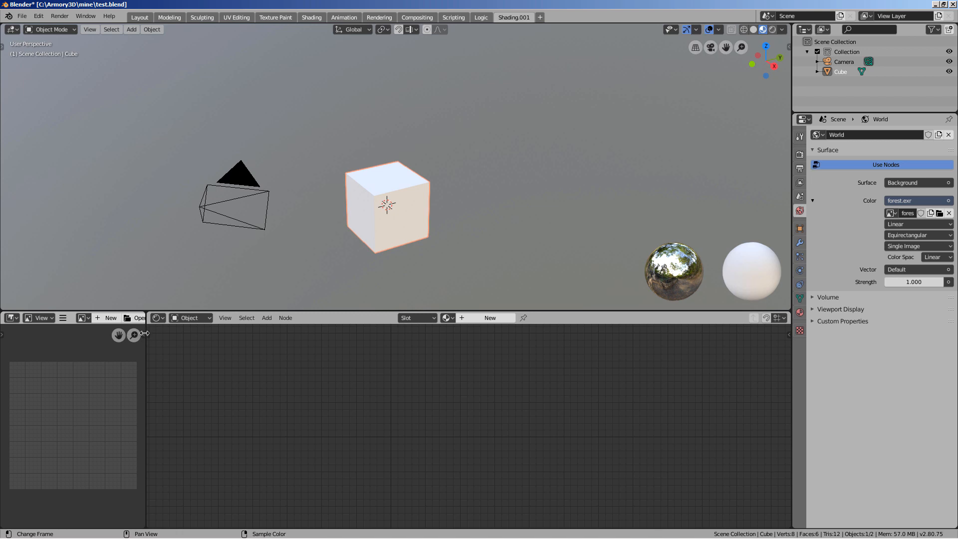
right_click(146, 368)
click(146, 367)
click(133, 378)
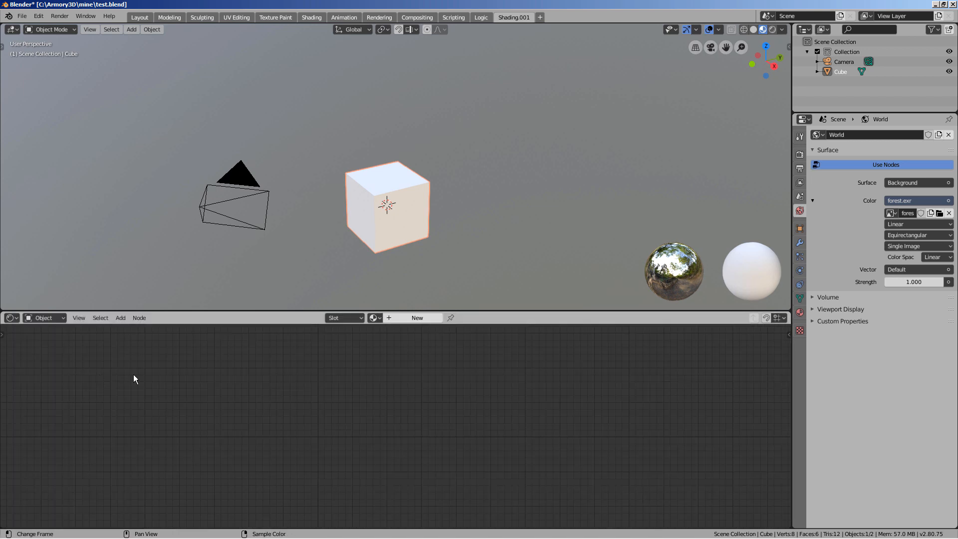
click(11, 318)
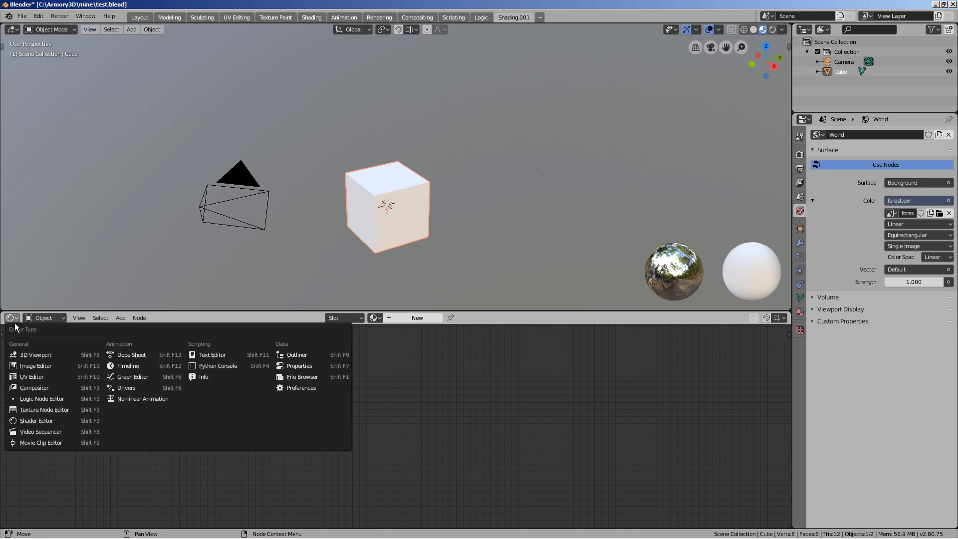
click(50, 399)
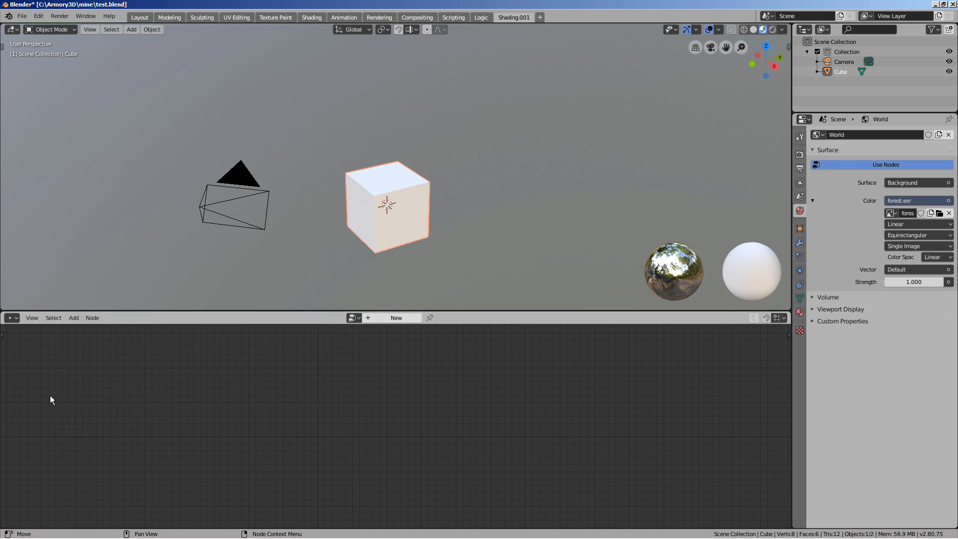
Cancel renaming the Shading.001 workspace and delete it
double_click(513, 16)
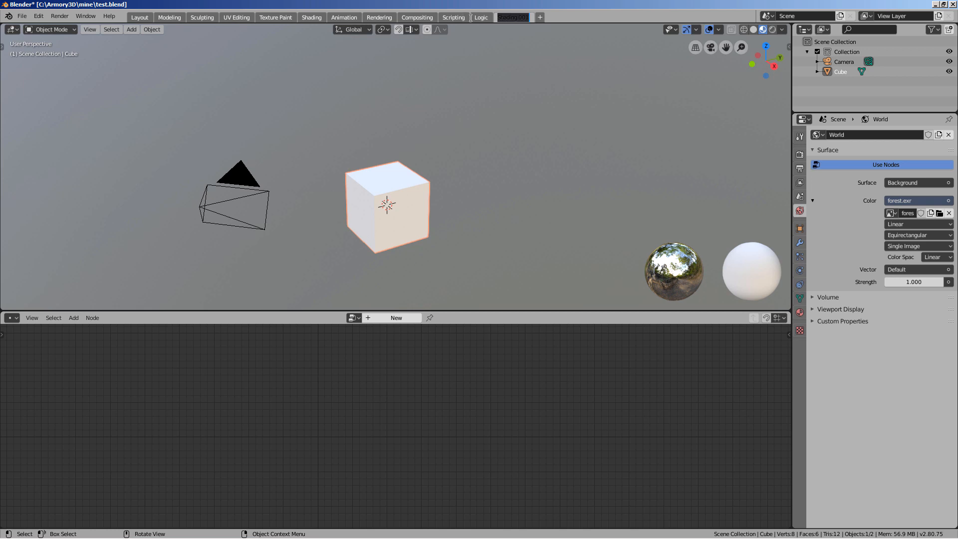
right_click(508, 19)
right_click(508, 19)
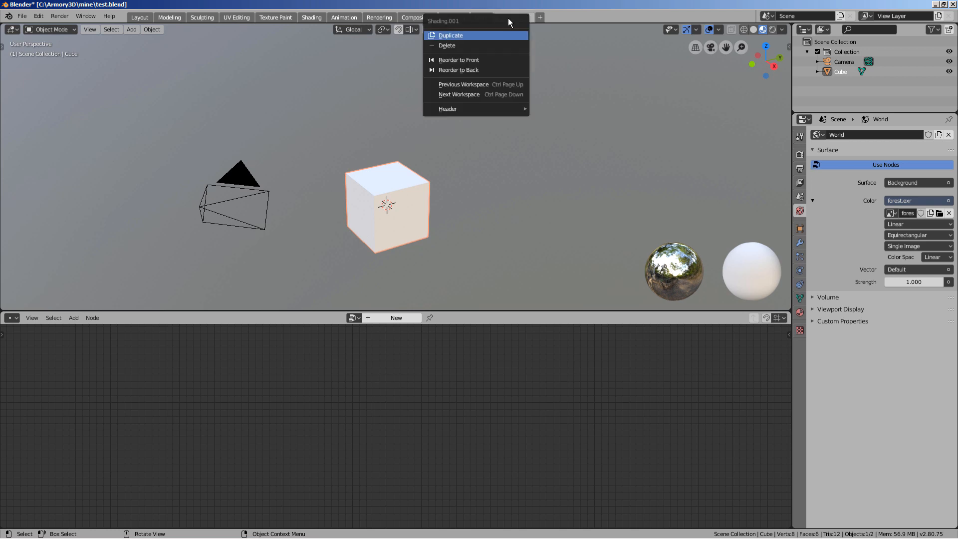
click(492, 43)
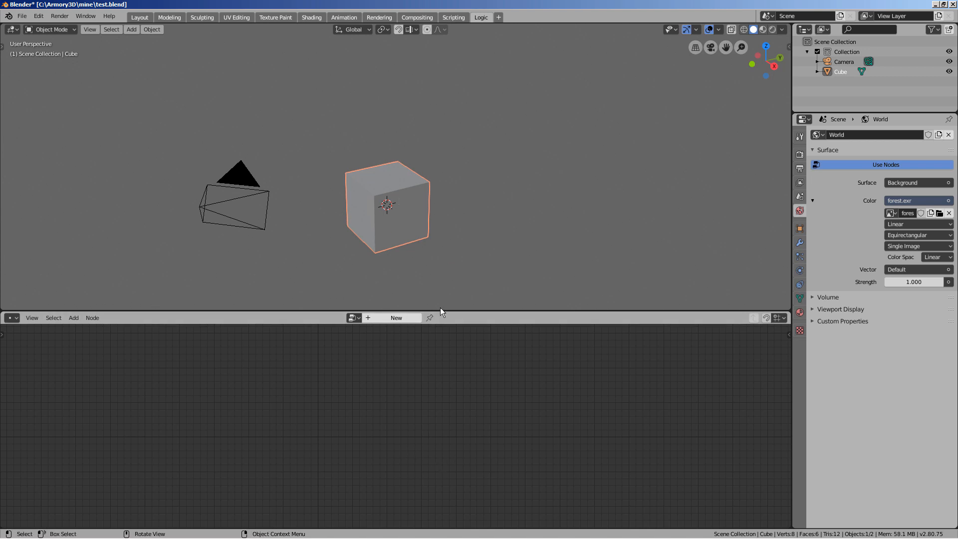
Create a new logic node tree and name it movement
click(406, 318)
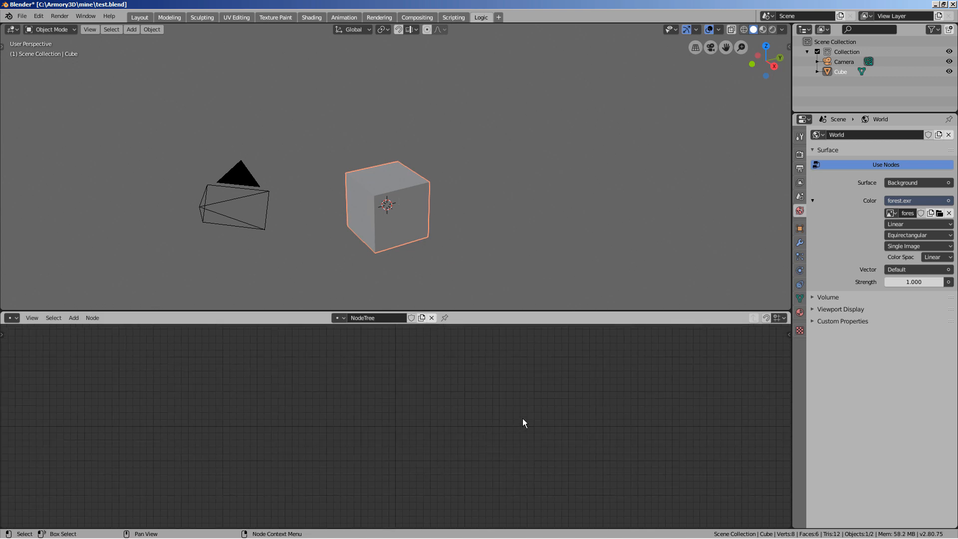
click(380, 317)
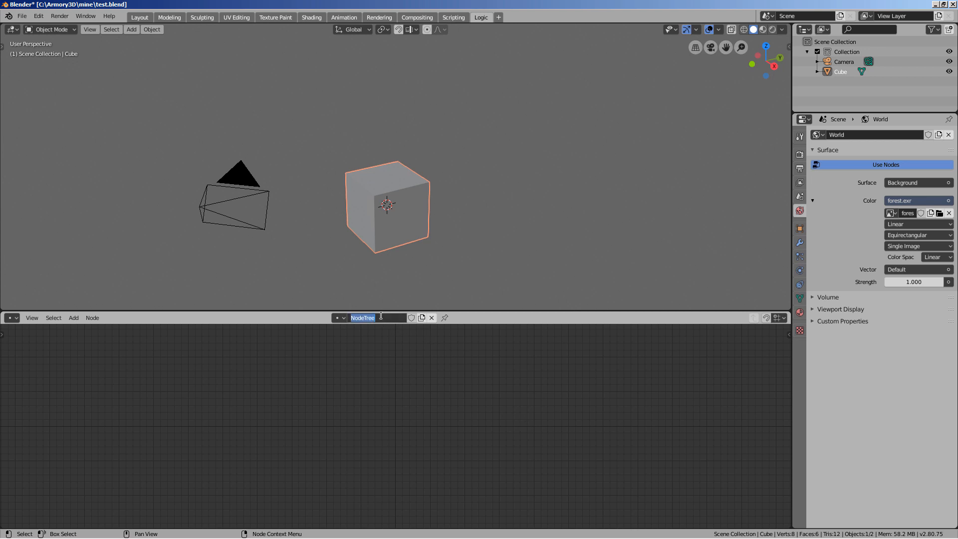
text(movement)
key(Return)
Search for "key" among the logic nodes and place a Keyboard node in the movement tree
key(shift+a)
click(310, 395)
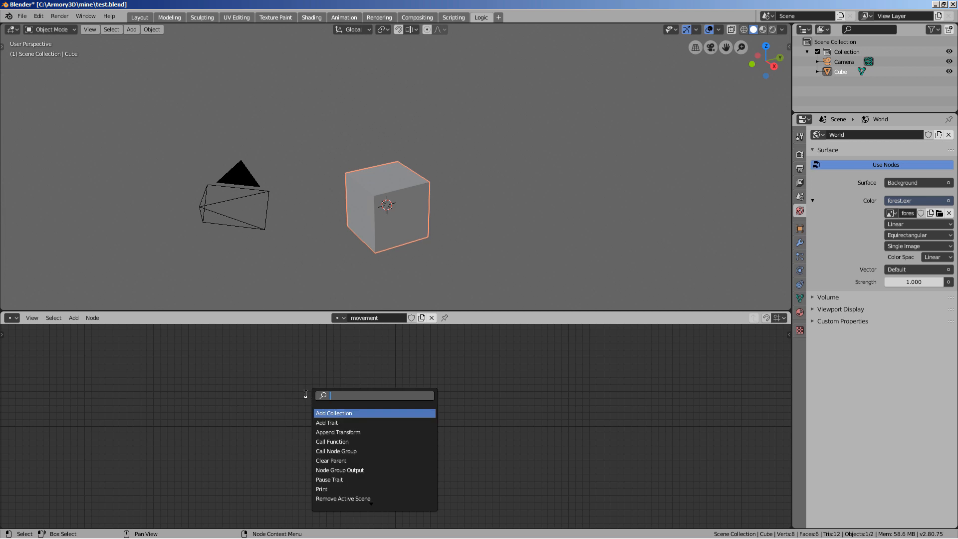
text(key)
key(Down)
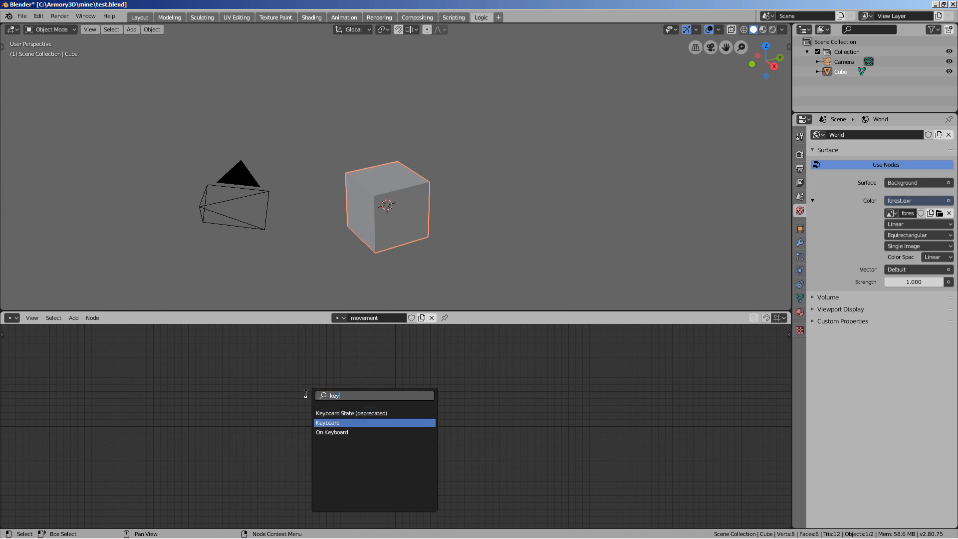
key(Return)
click(281, 392)
scroll(276, 407, up, 2)
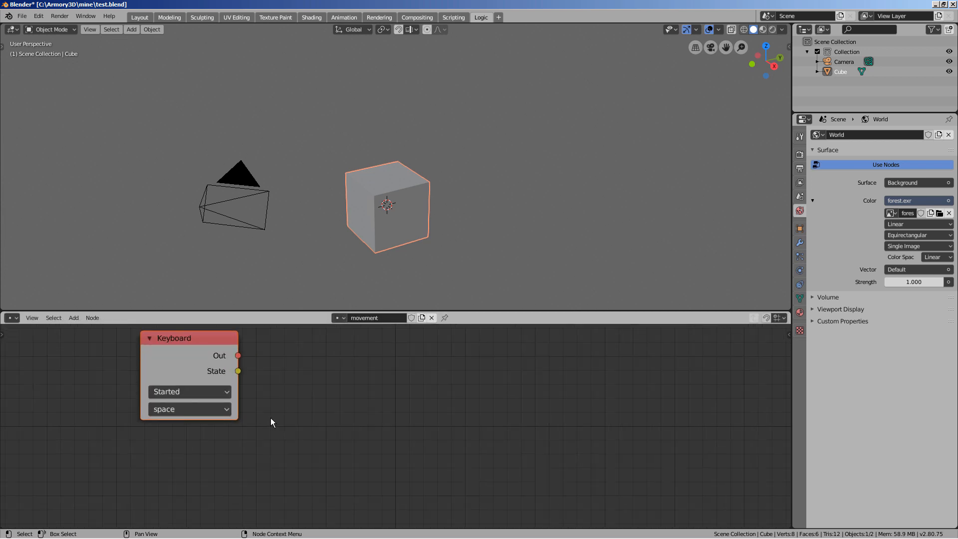
Set the Keyboard node to respond while the a key is Down
middle_drag(271, 411, 306, 432)
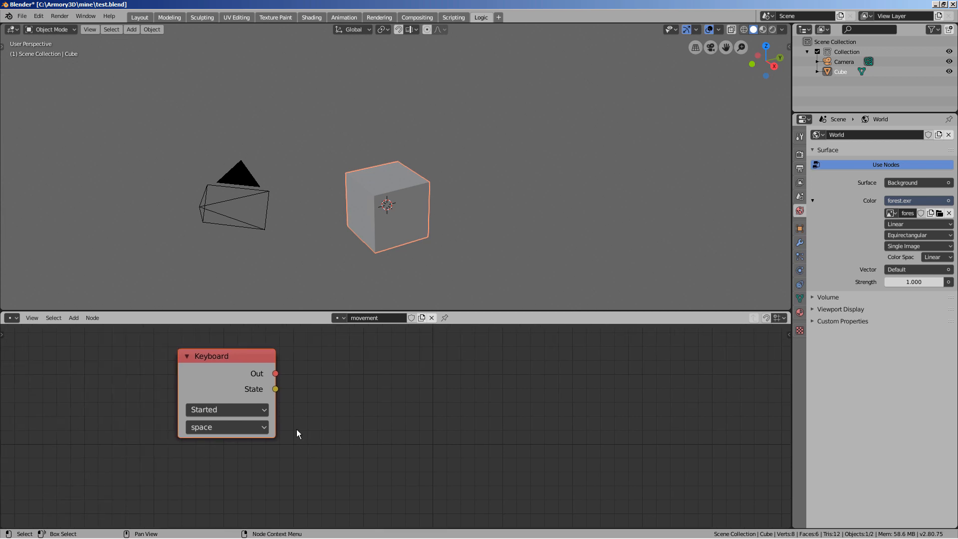
click(239, 410)
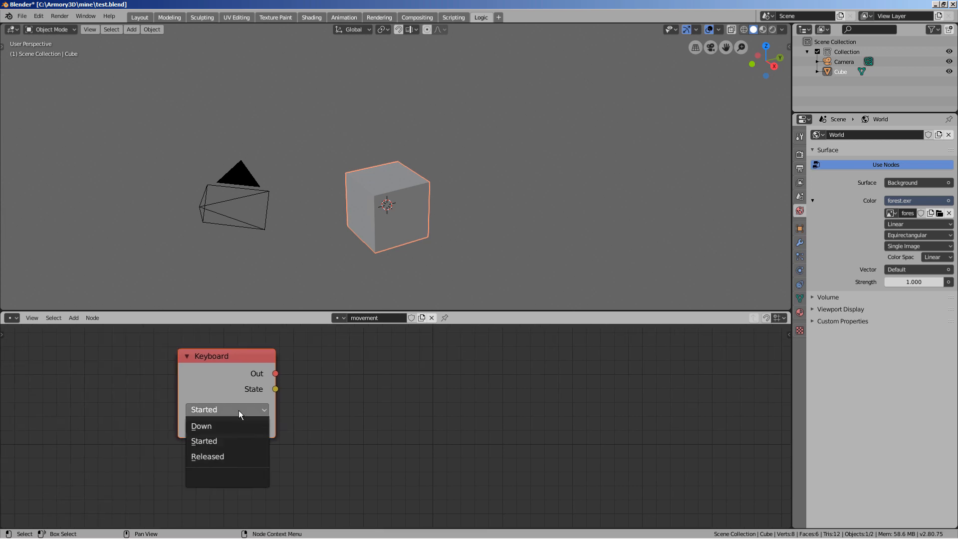
click(237, 425)
click(238, 424)
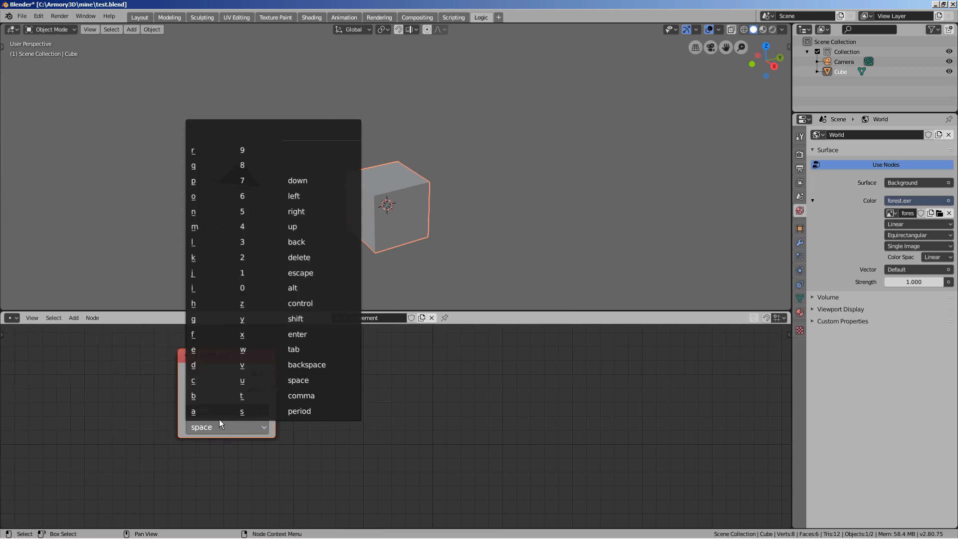
click(219, 413)
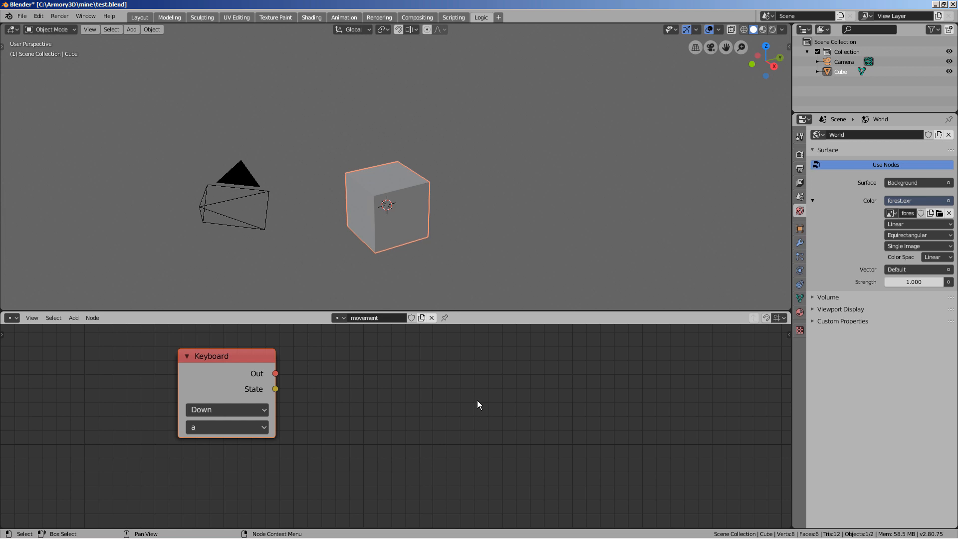
Search for "tran" among the logic nodes and place a Translate Object node beside the Keyboard node
right_click(333, 360)
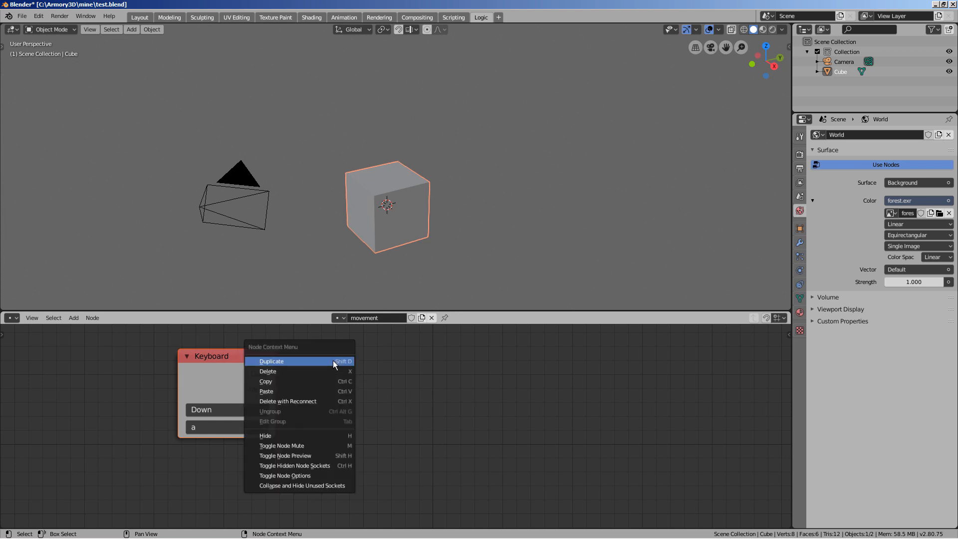
key(Escape)
key(shift+a)
click(351, 366)
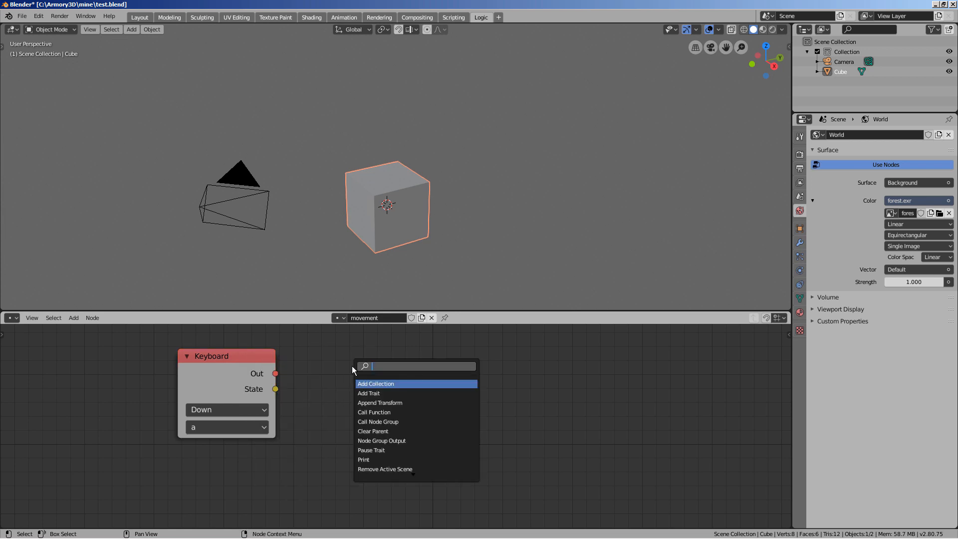
text(tran)
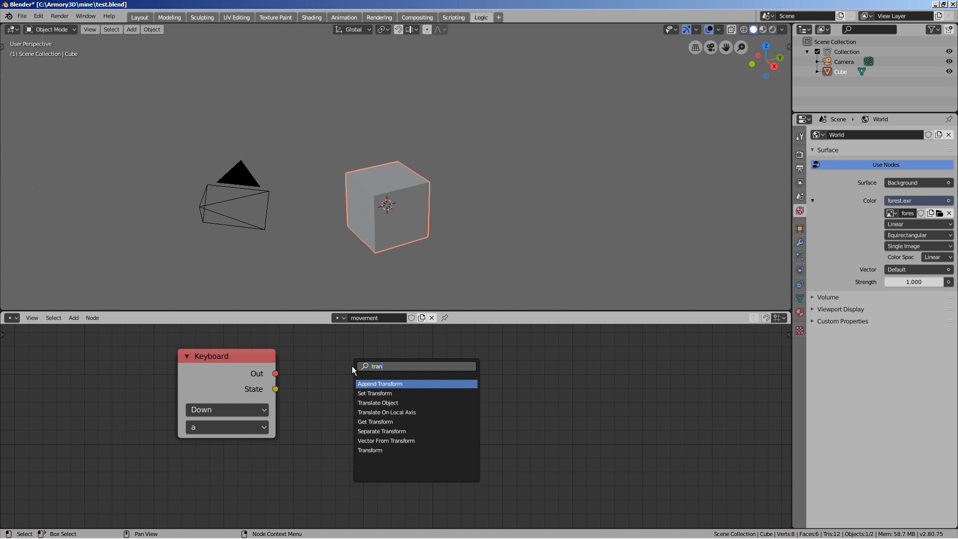
key(Down)
key(Down)
key(Down)
key(Down)
key(Down)
key(Down)
key(Down)
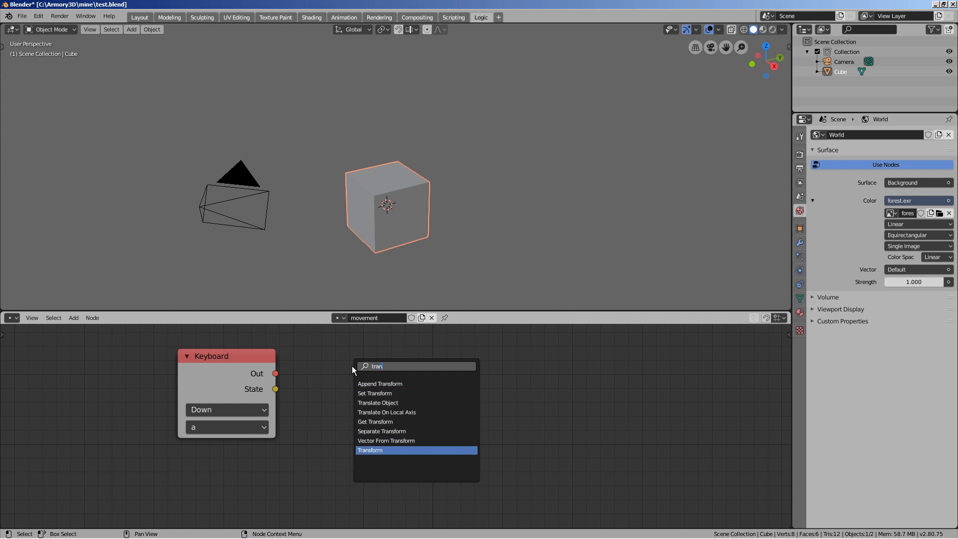
key(Up)
key(Up)
key(Up)
key(Up)
key(Up)
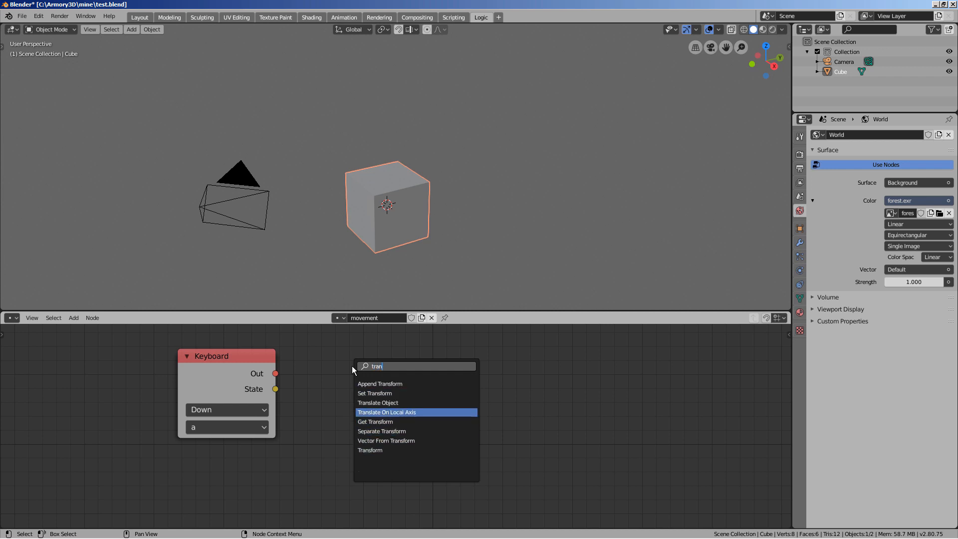
key(Return)
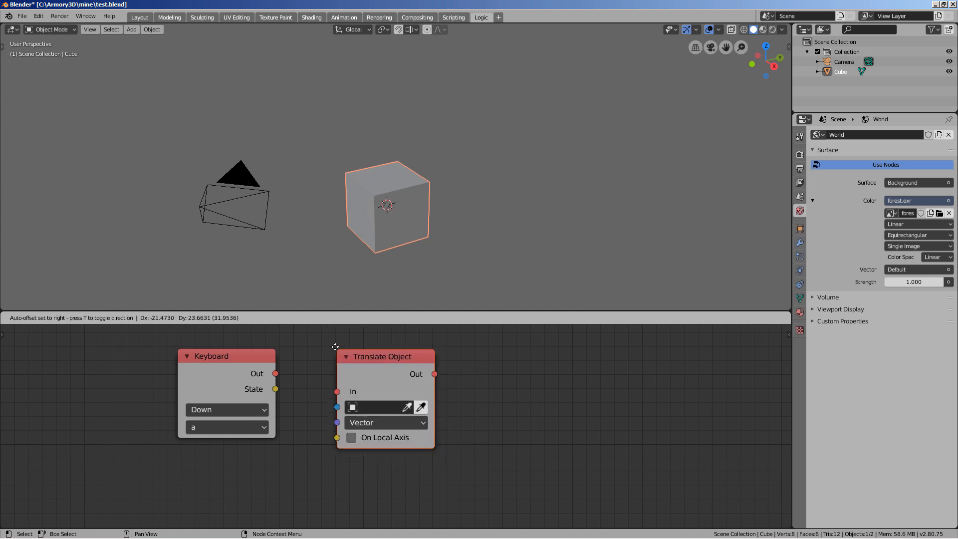
click(334, 350)
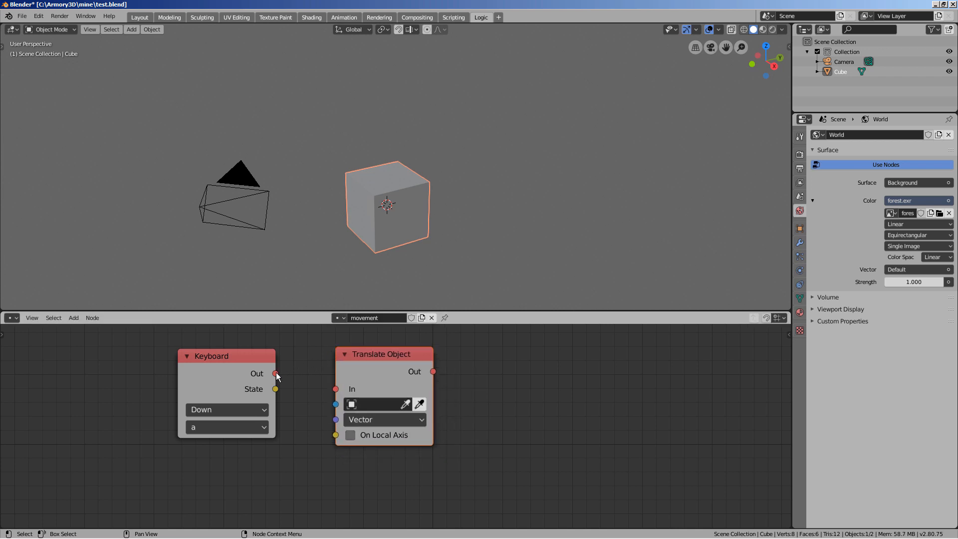
Link the Keyboard node's Out to the Translate Object node's In, and set its vector's X value to 1
drag(276, 374, 336, 389)
click(397, 420)
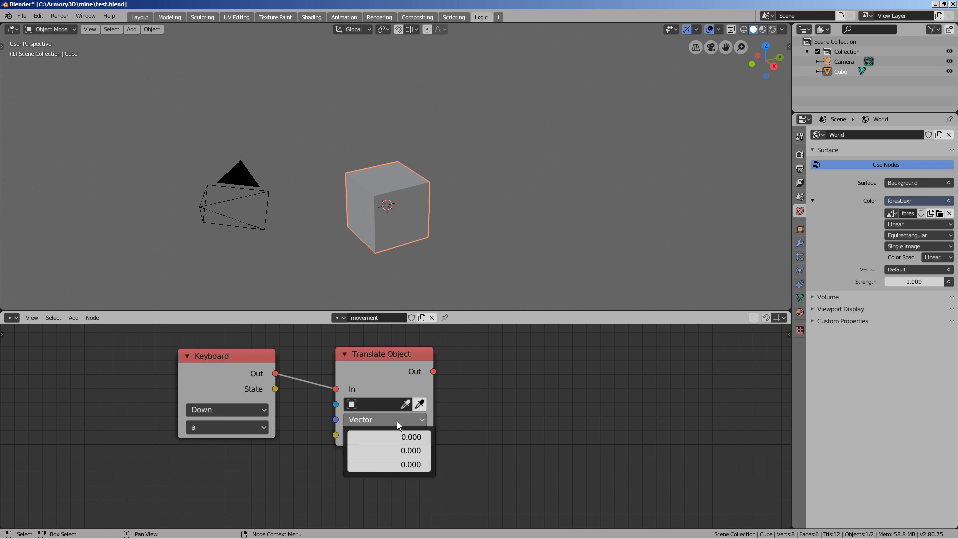
click(392, 436)
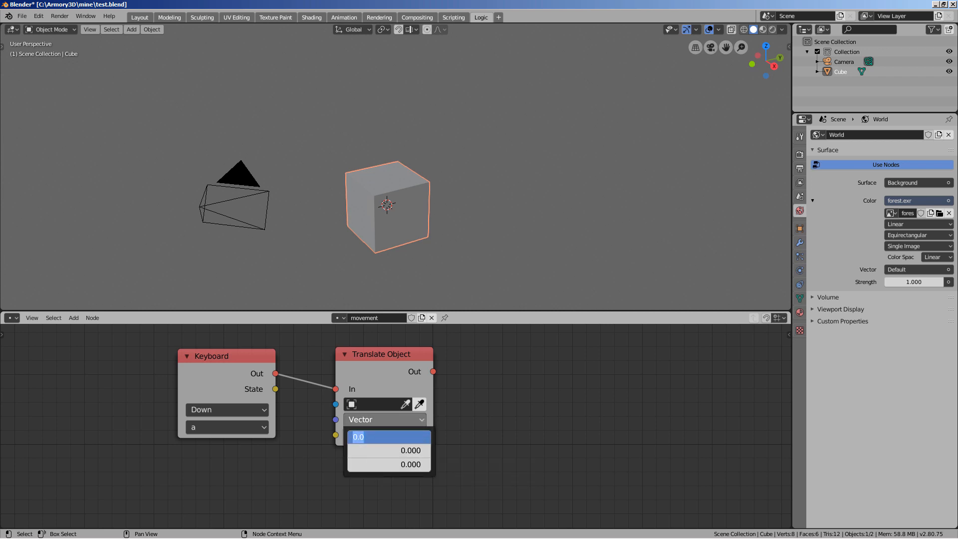
text(1)
key(Return)
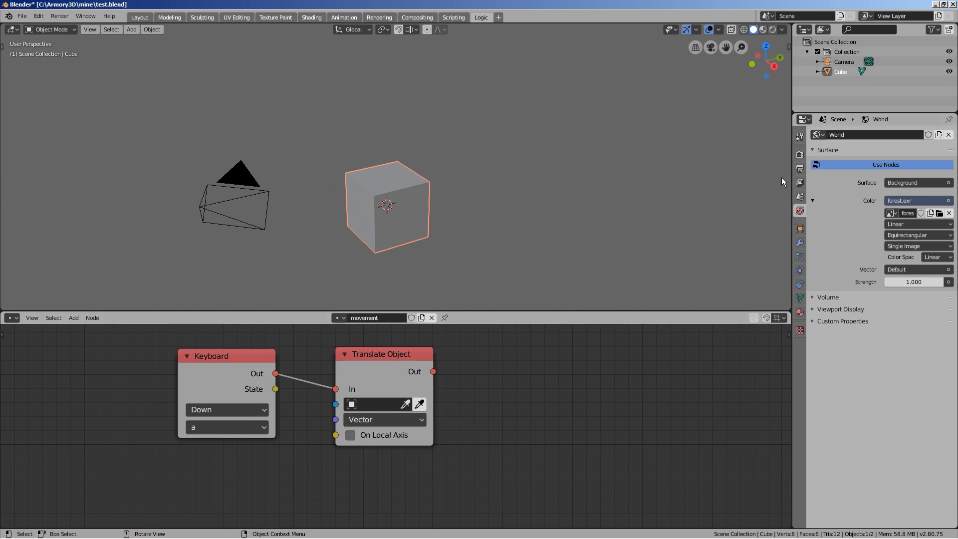
Add a Nodes type Armory trait to the Cube and assign the movement tree to it
click(798, 138)
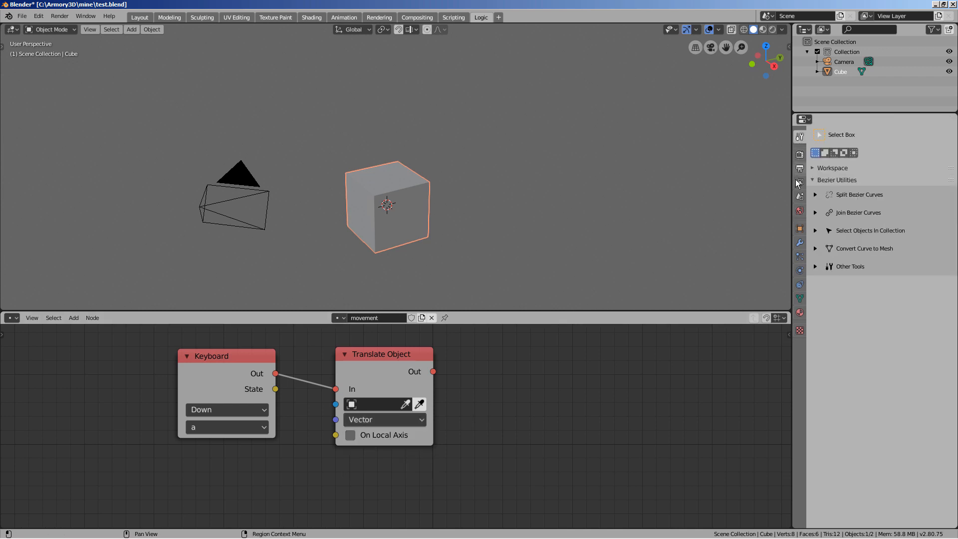
click(799, 228)
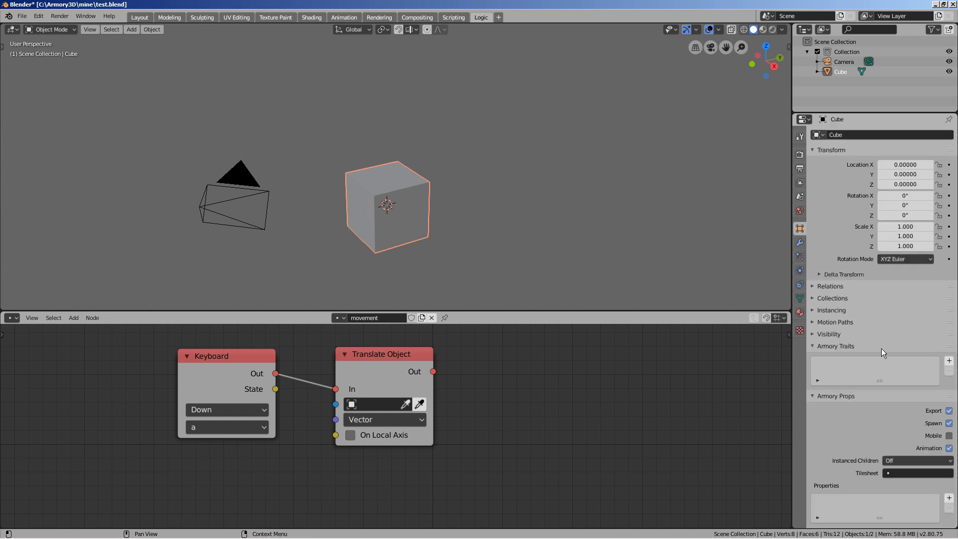
click(949, 364)
click(936, 375)
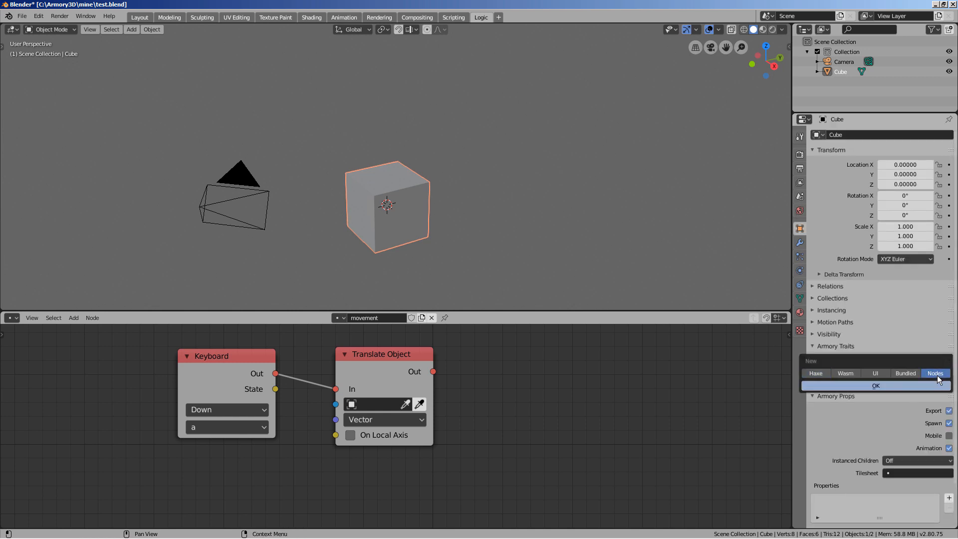
click(935, 386)
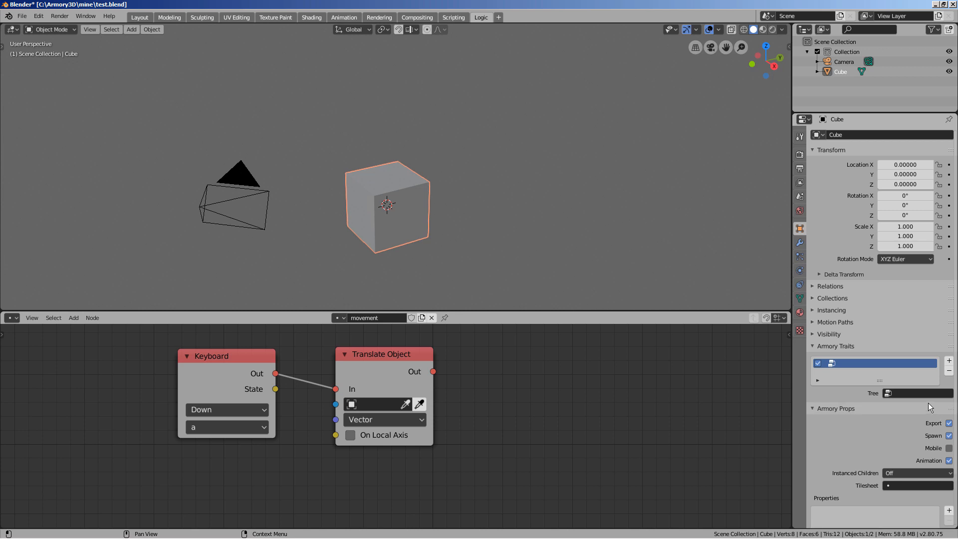
click(923, 394)
click(866, 417)
Run the scene in the Armory Player, test the cube's keyboard movement, and close the player window
click(800, 154)
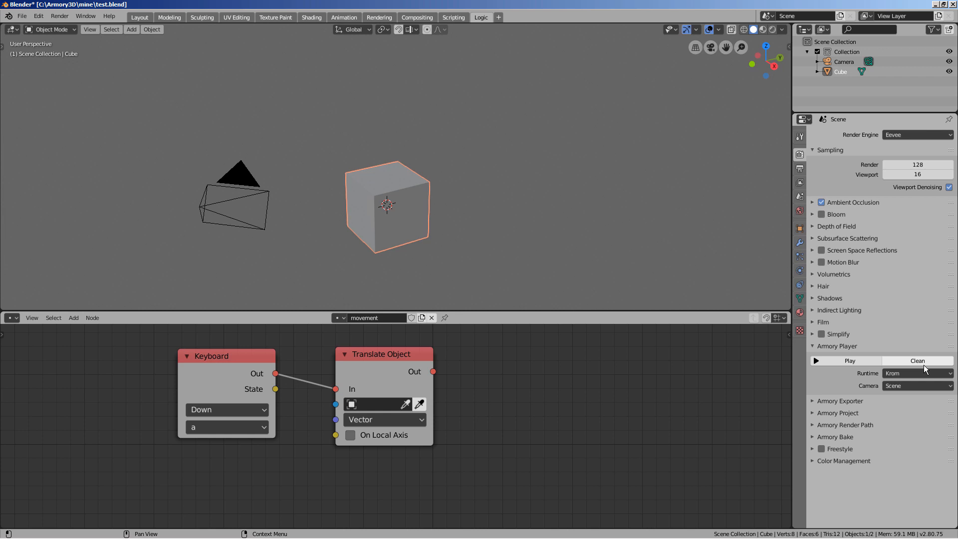
click(852, 364)
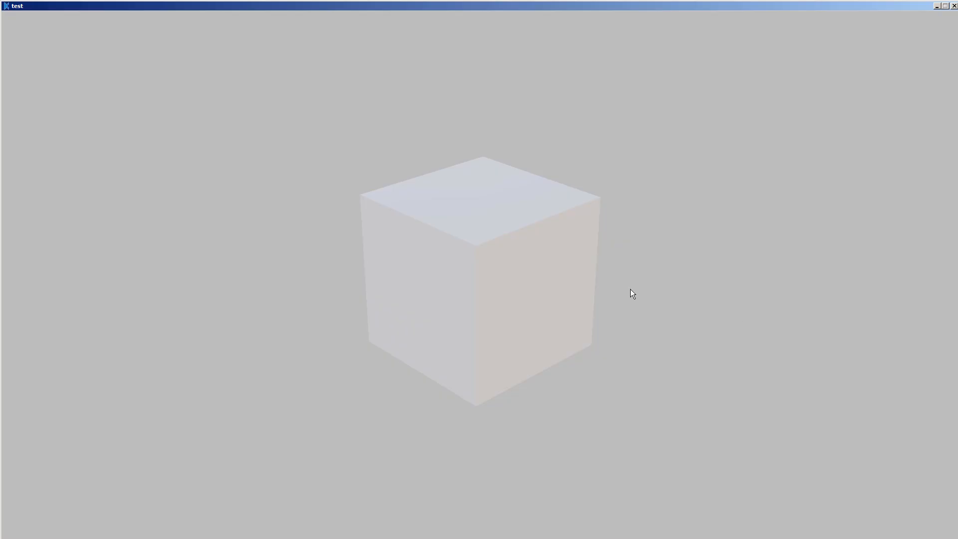
key(space)
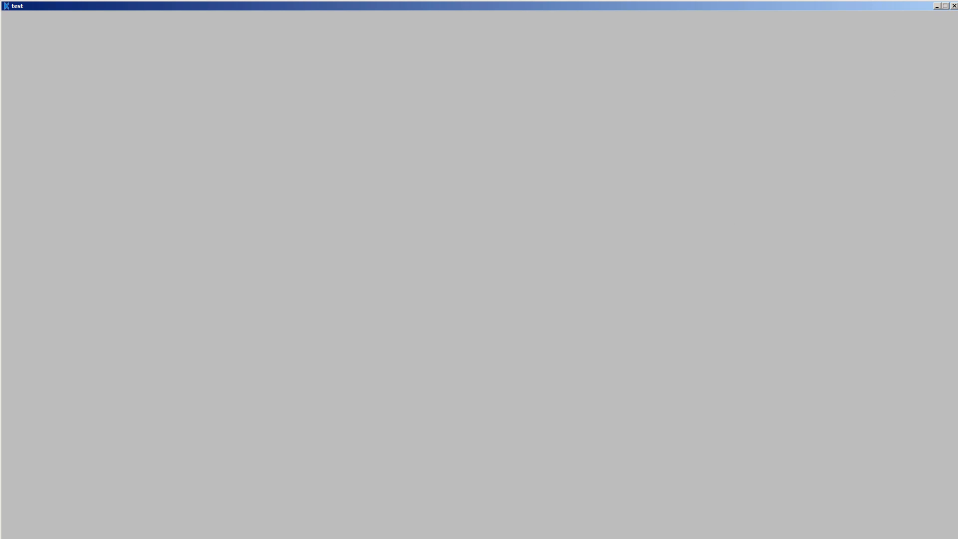
click(954, 5)
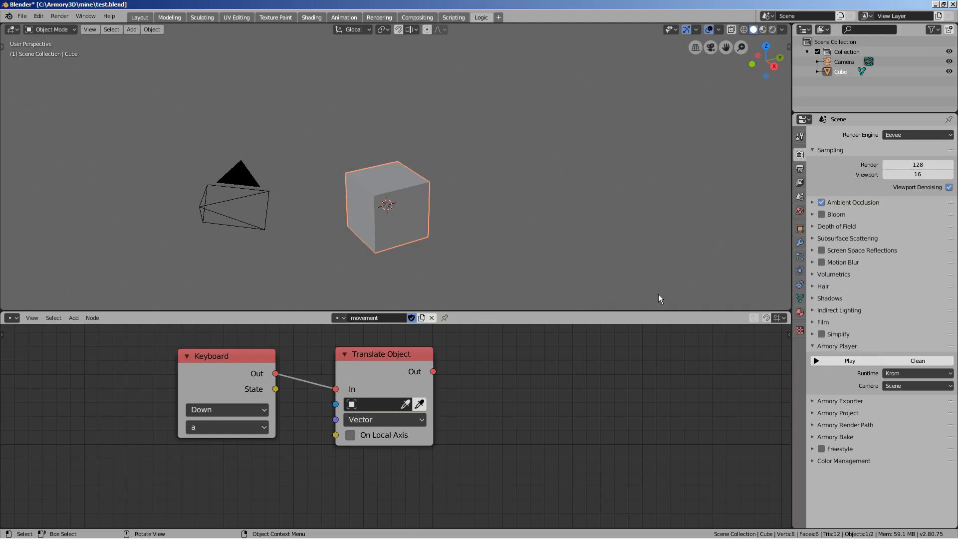
Set the X value of the Translate Object node's vector to 0.1
click(391, 419)
click(401, 435)
text(0.1)
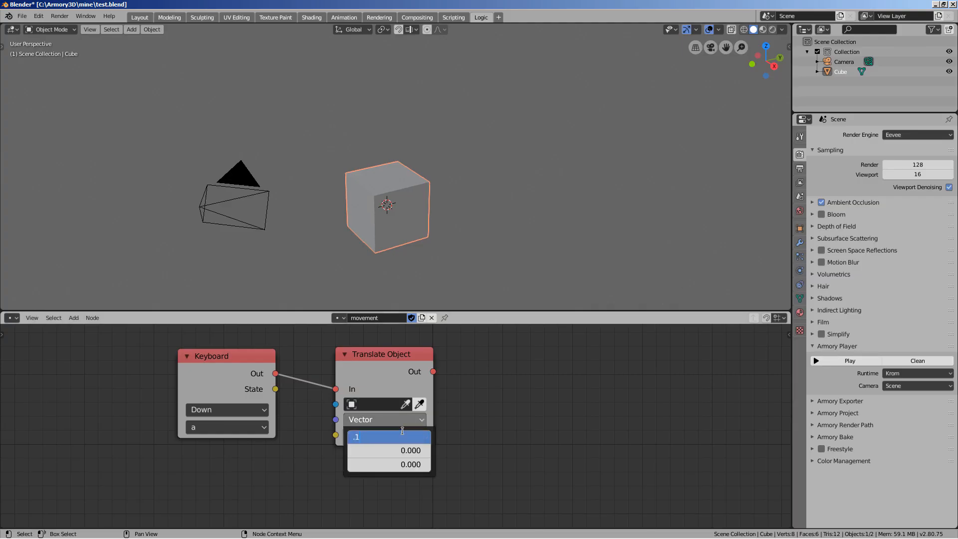
key(Return)
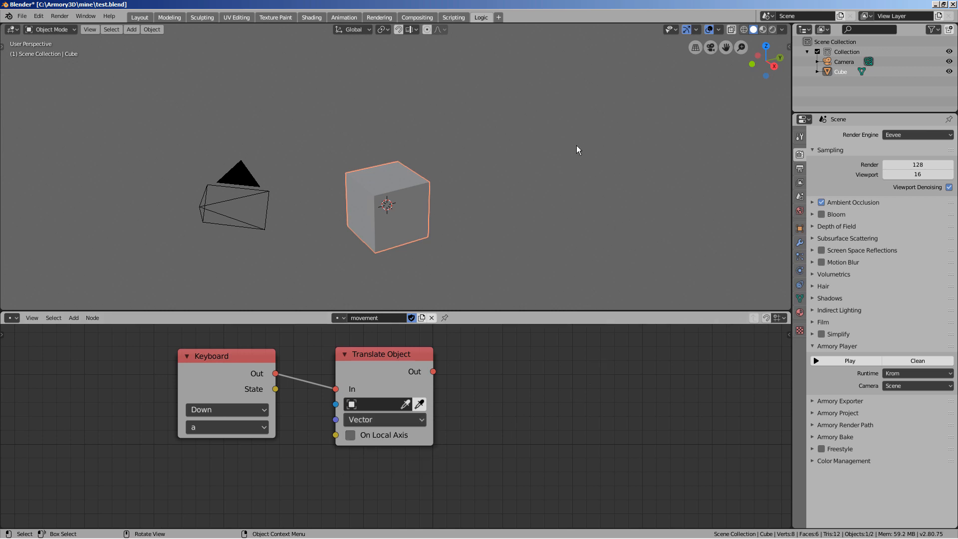
Align the camera to a view facing the cube straight on, and run the scene to test the a-key movement
middle_drag(505, 232, 623, 277)
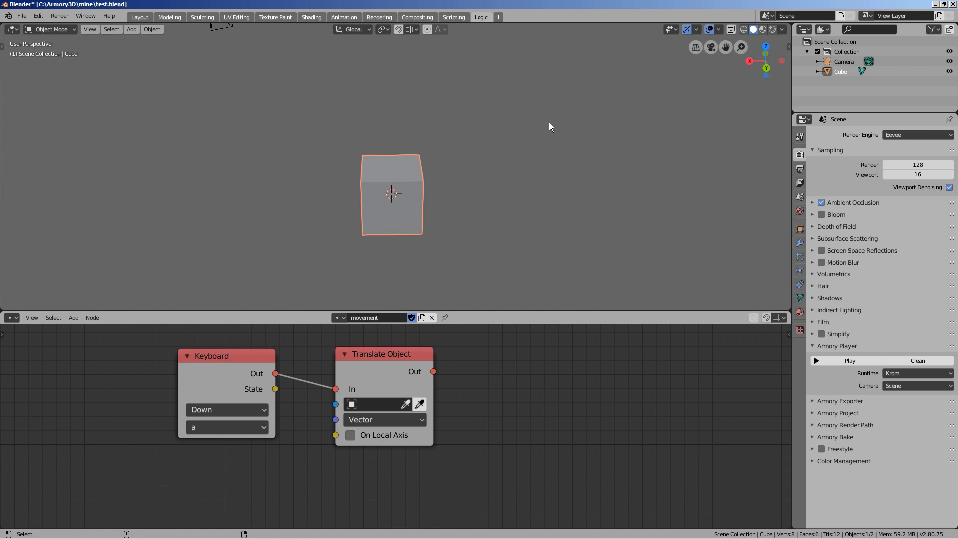
key(KP_0)
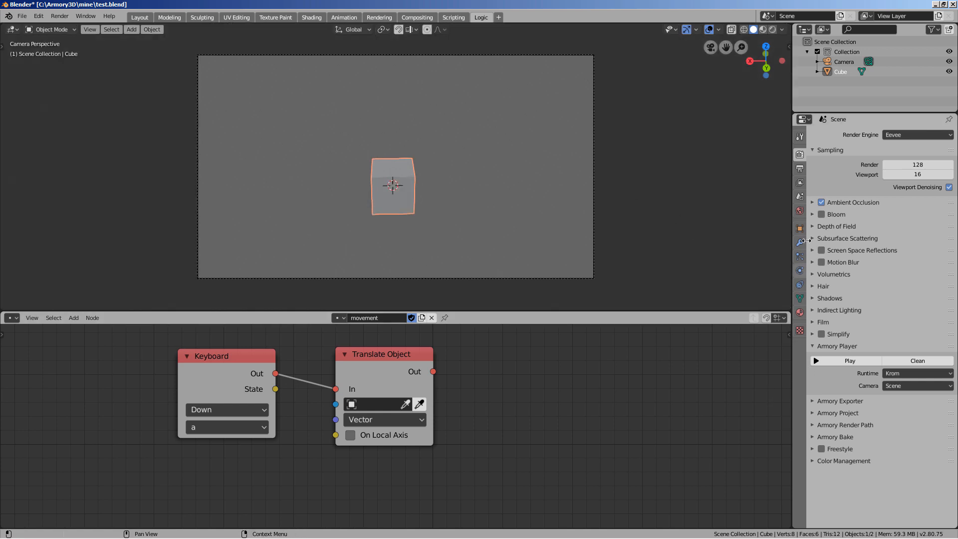
click(842, 364)
key(a)
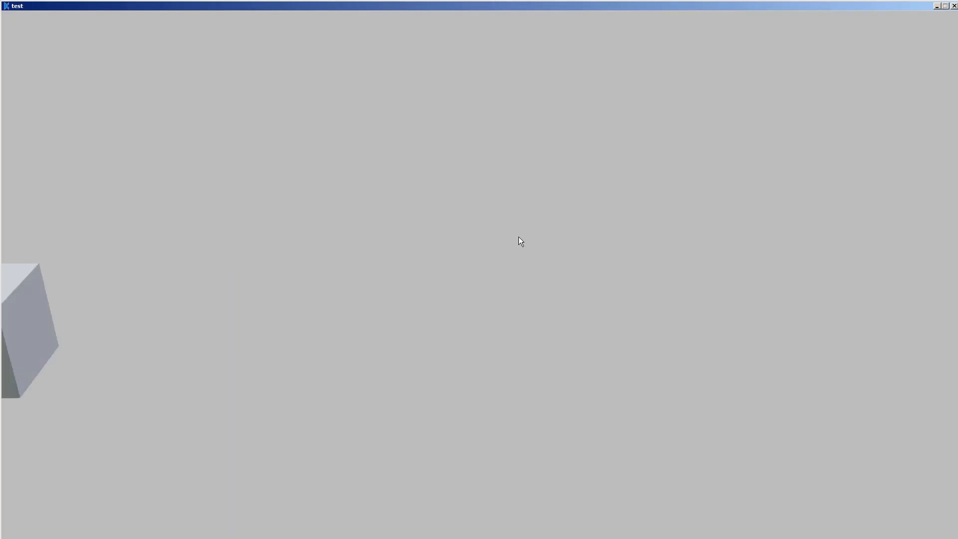
click(954, 5)
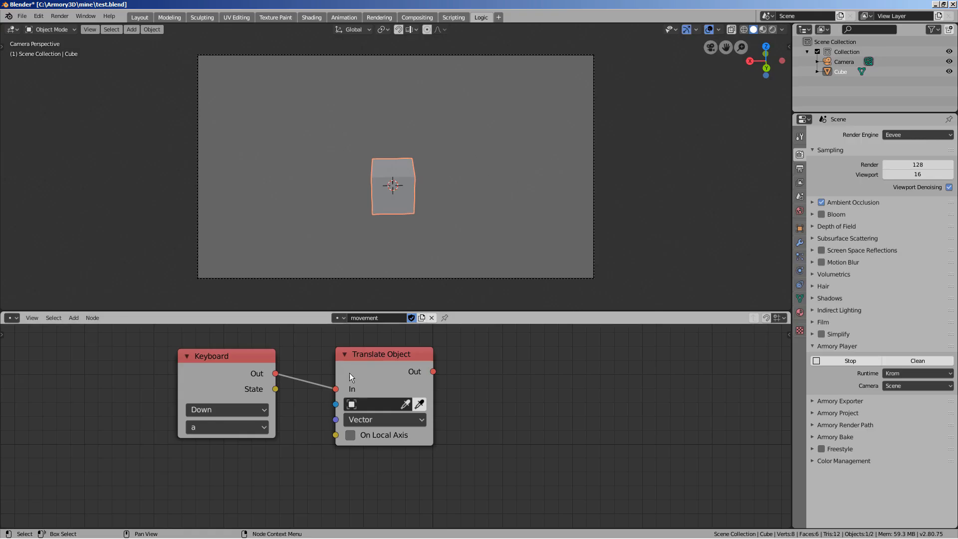
Set the X value of the Translate Object node's vector to 0.05
click(376, 419)
click(384, 437)
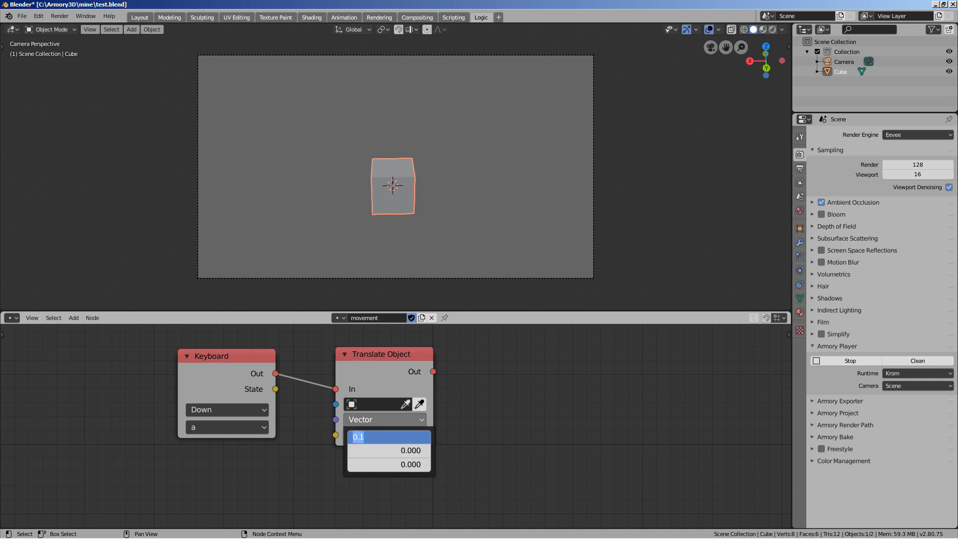
text(0.05)
key(Return)
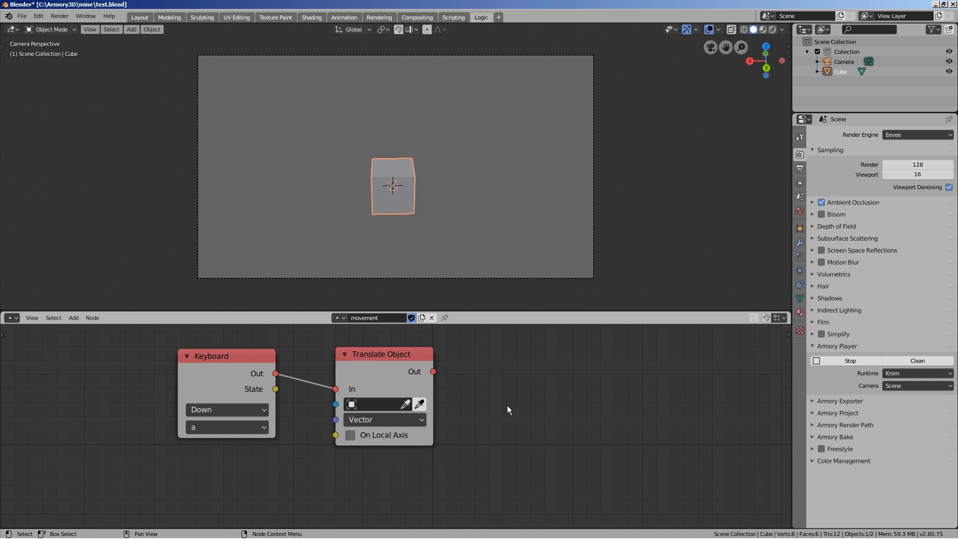
Save test.blend, run the scene again to test the cube's slower movement, and close the player window
key(ctrl+s)
click(855, 363)
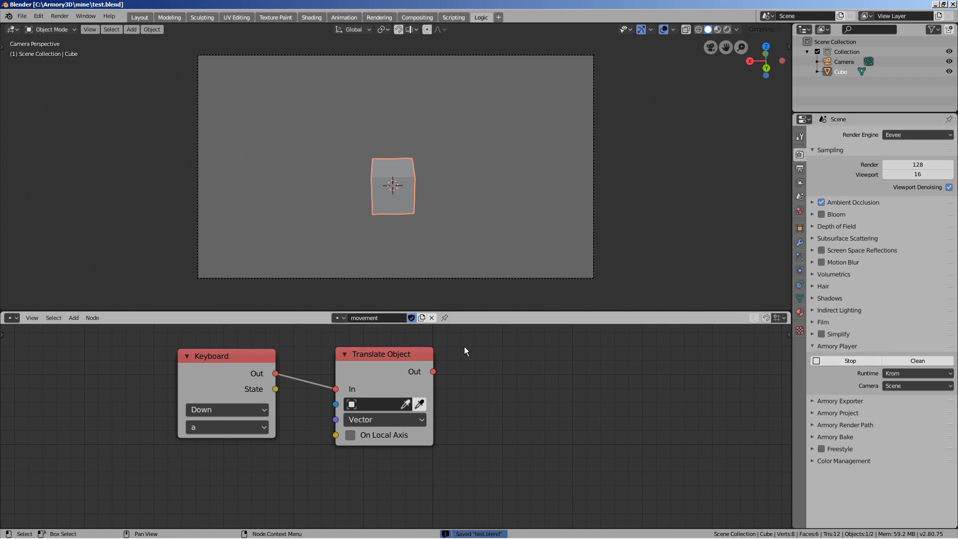
key(Left)
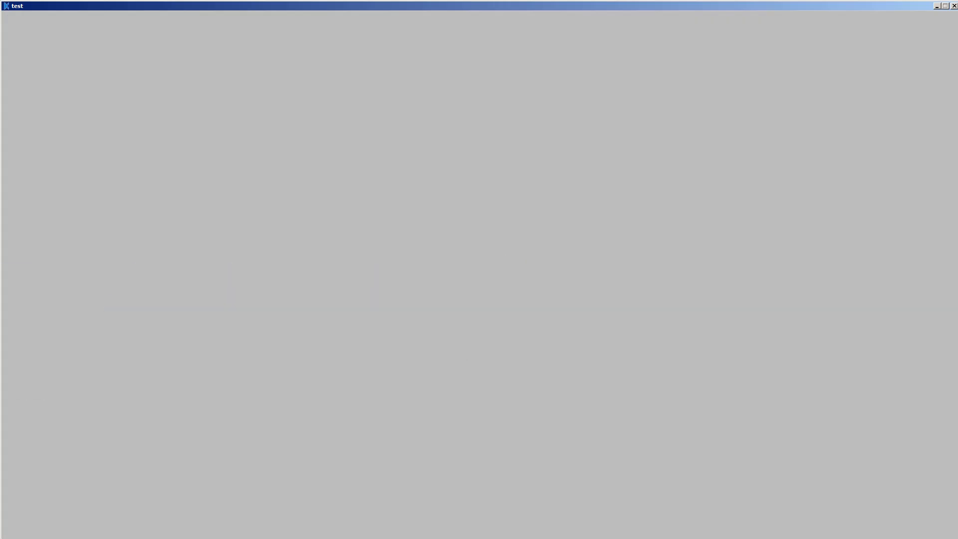
click(954, 5)
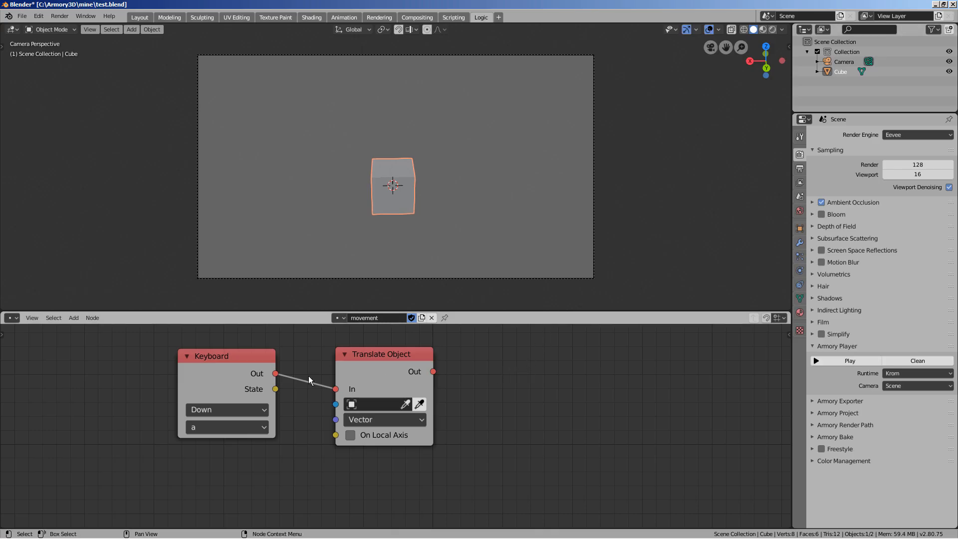
Duplicate the linked Keyboard and Translate Object nodes beside the originals and set the copied Keyboard node's key to s
click(234, 360)
shift+click(369, 357)
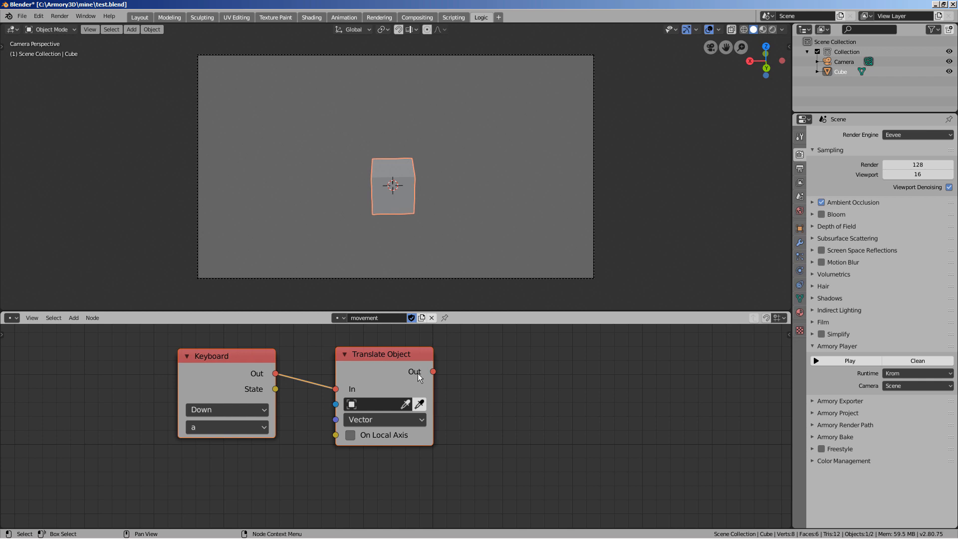
key(shift+d)
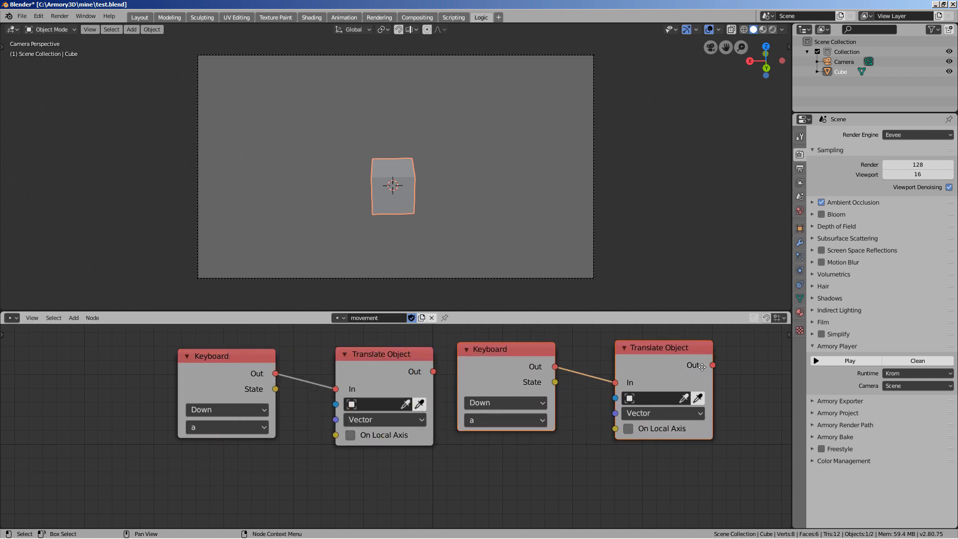
click(697, 367)
click(530, 420)
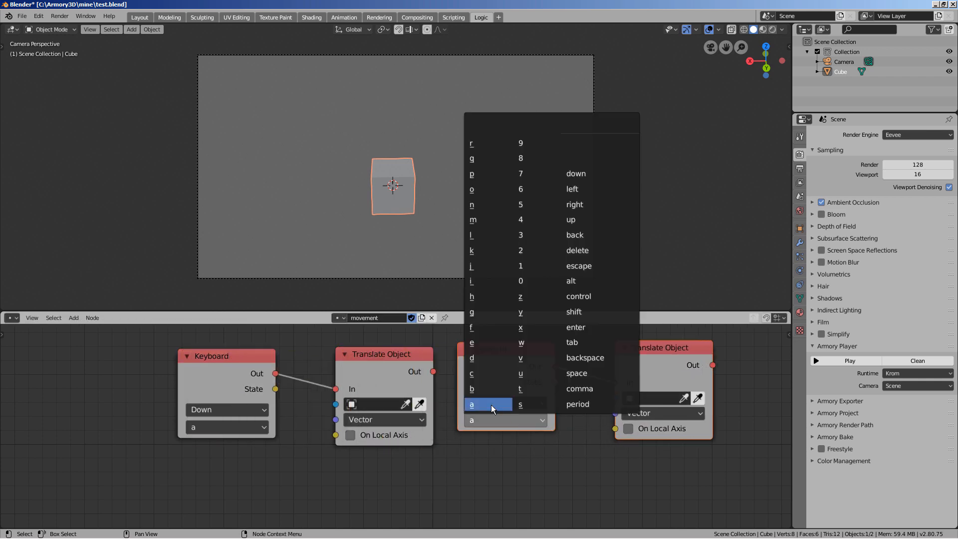
click(527, 402)
Set the X value of the duplicated Translate Object node's vector to -0.05
click(654, 414)
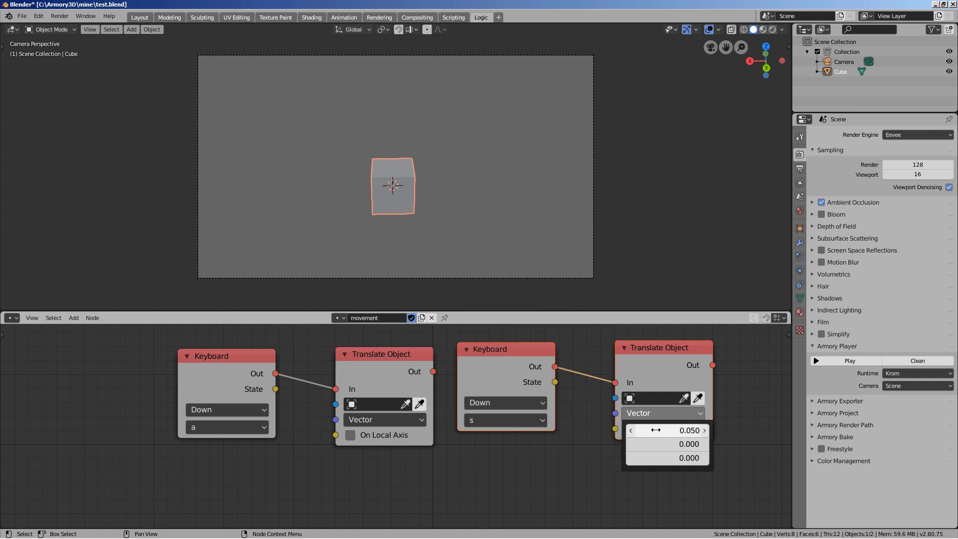
click(657, 430)
click(658, 430)
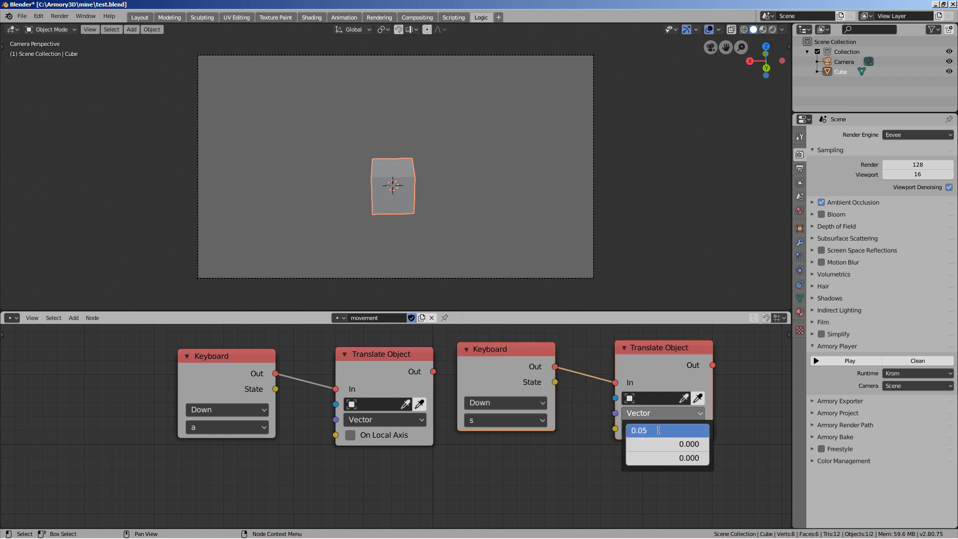
key(Home)
text(-)
key(Return)
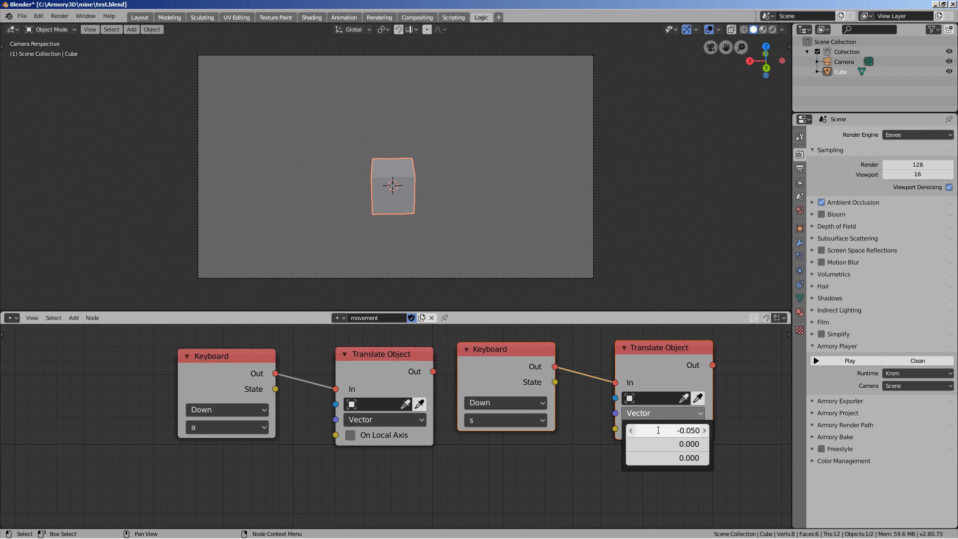
click(606, 474)
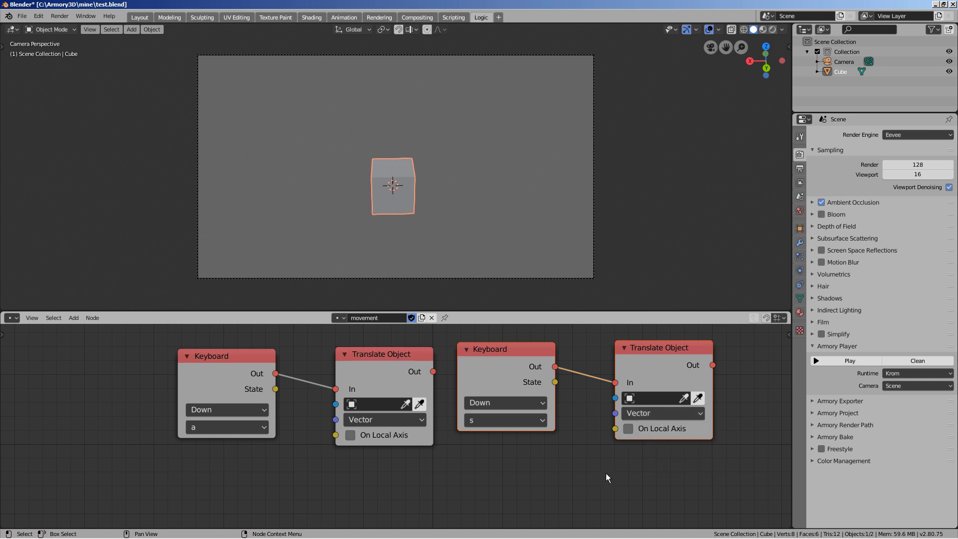
Save test.blend, run the scene to test the cube's sideways movement in both directions, and close the player window
key(ctrl+s)
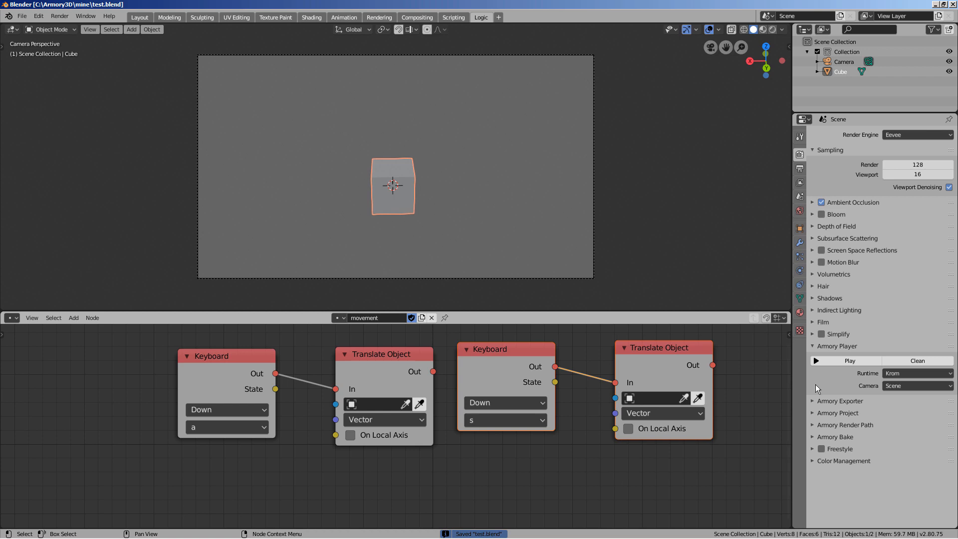
click(856, 359)
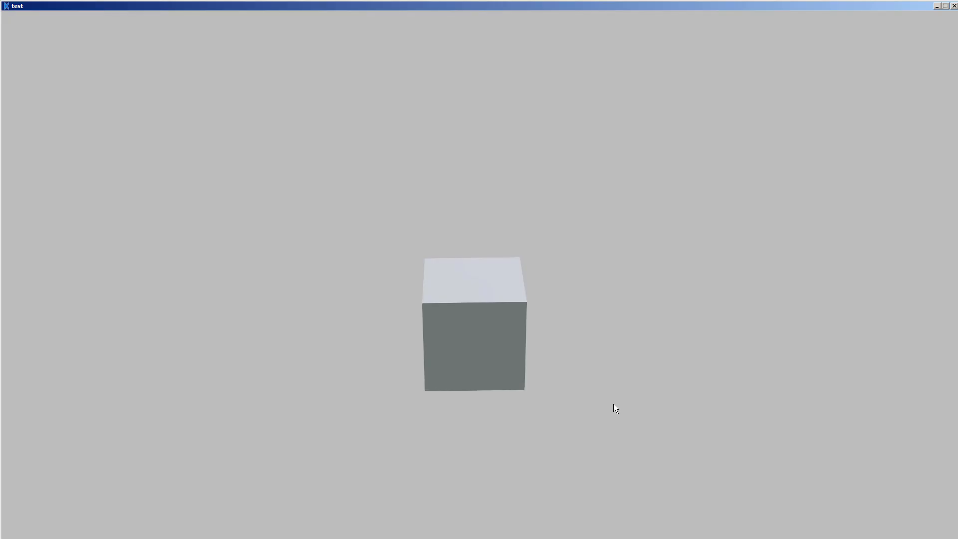
key(Right)
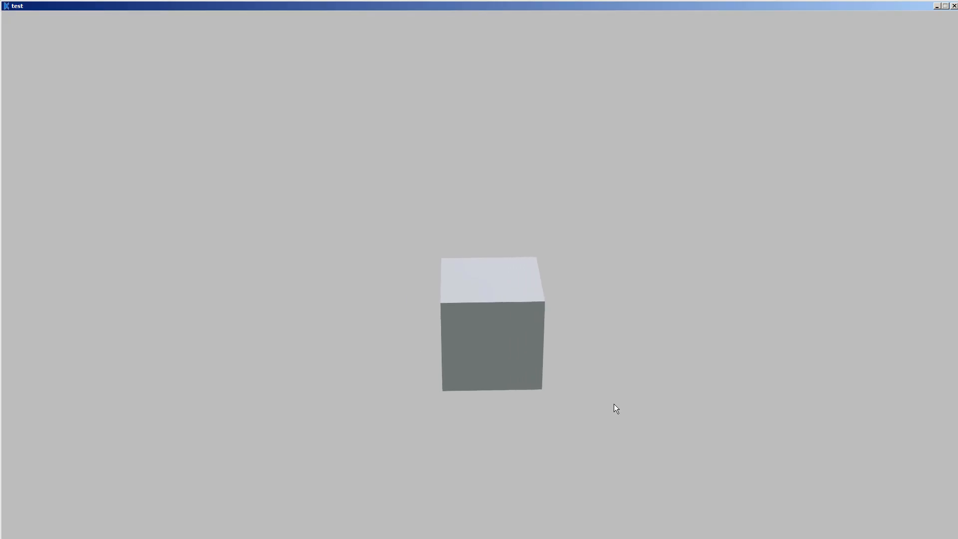
key(Left)
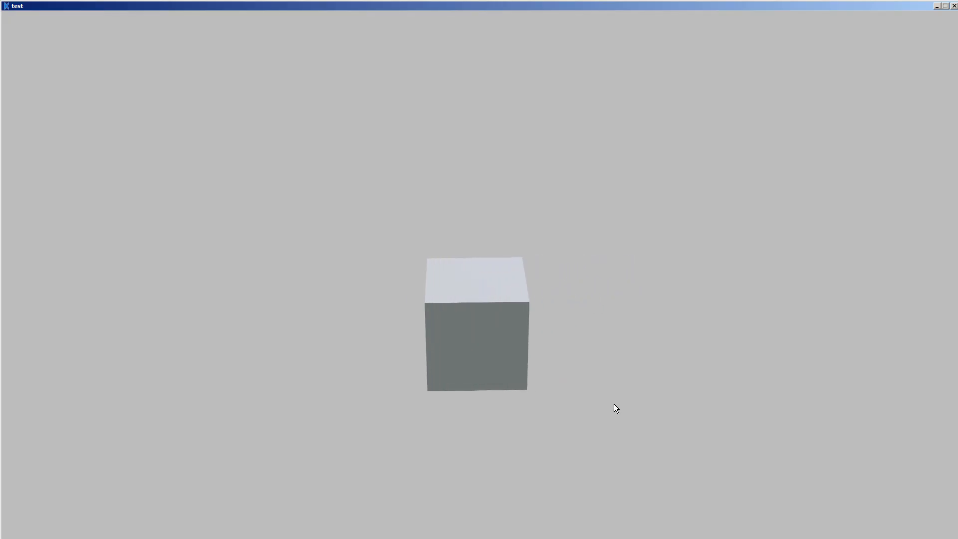
key(Right)
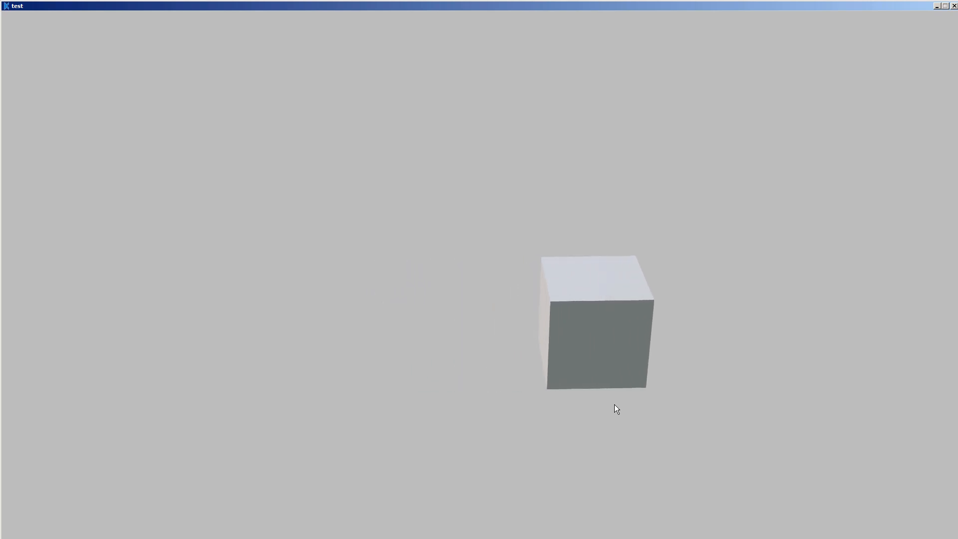
key(Left)
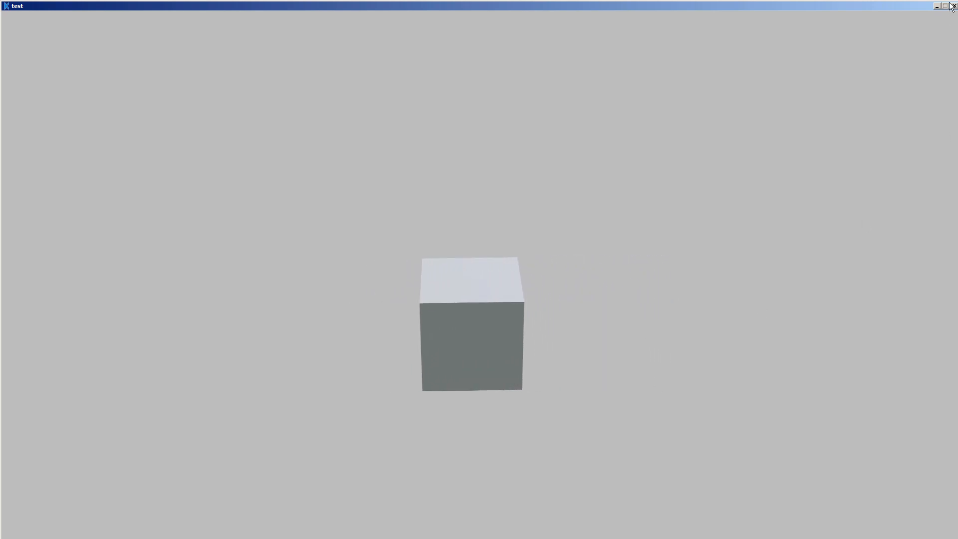
click(954, 6)
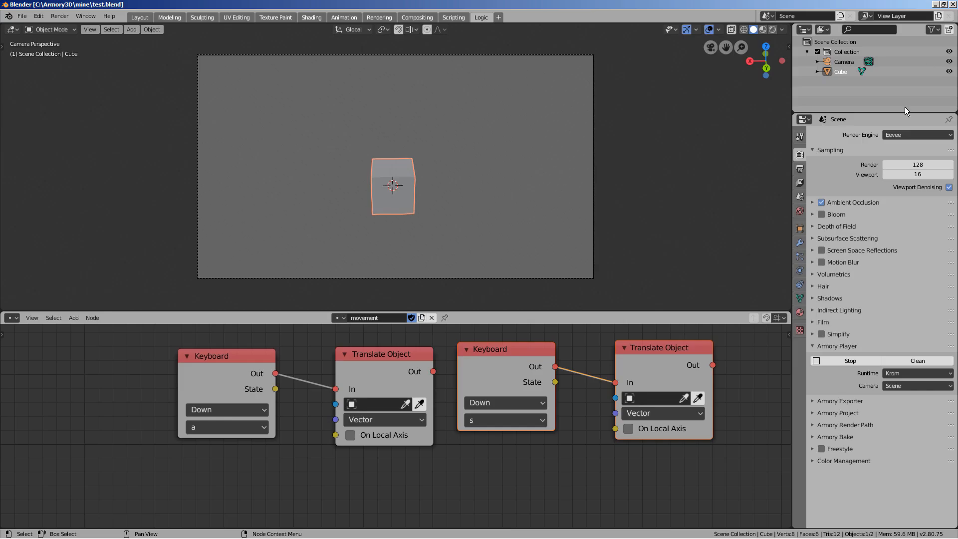
Change the second Keyboard node's key to d, and duplicate all four nodes into a new row below
click(479, 421)
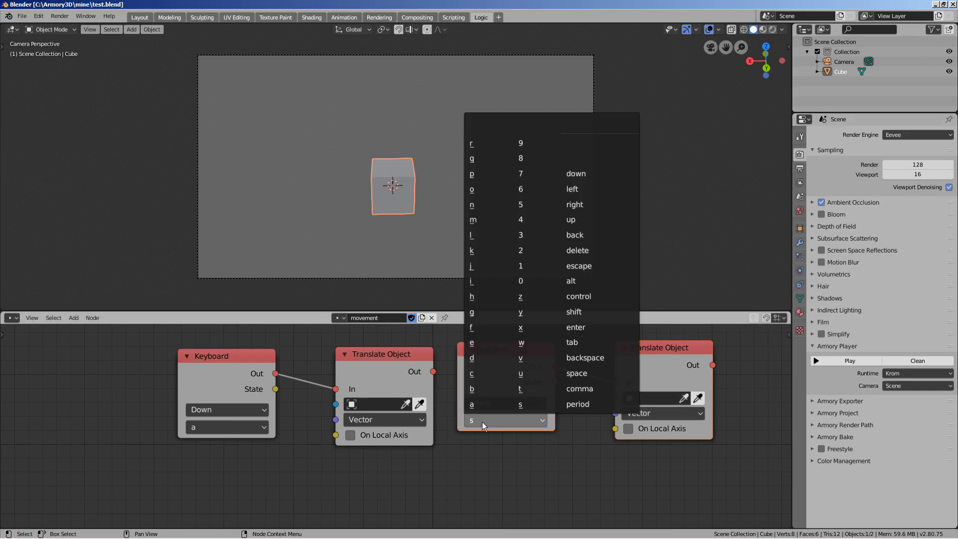
click(488, 359)
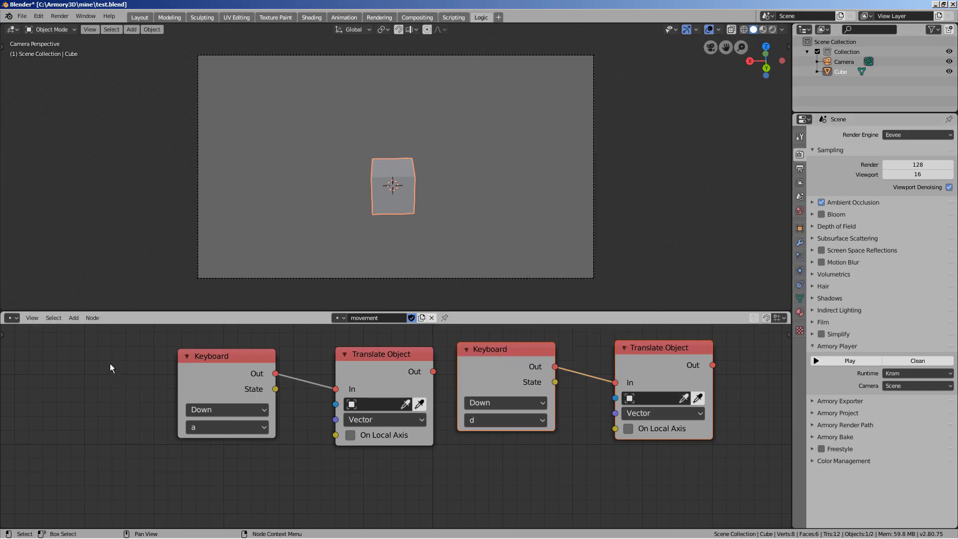
drag(114, 343, 729, 439)
key(shift+d)
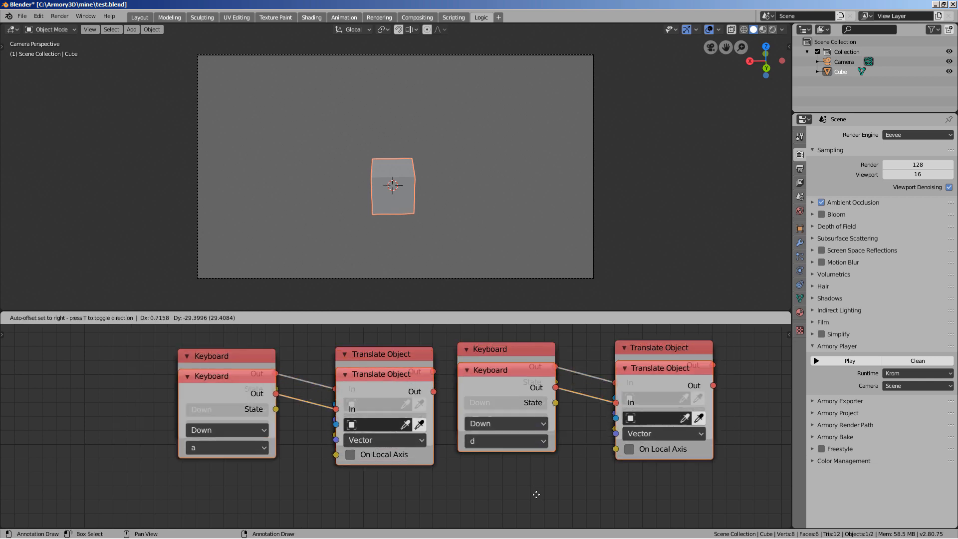
click(534, 369)
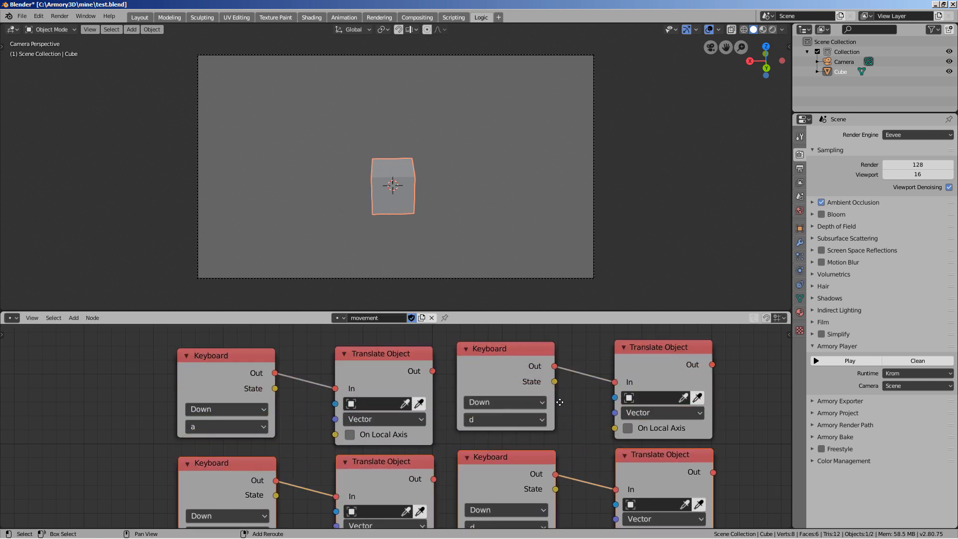
Set the keys of the two Keyboard nodes in the lower row to w and s
middle_drag(558, 402, 529, 353)
click(206, 482)
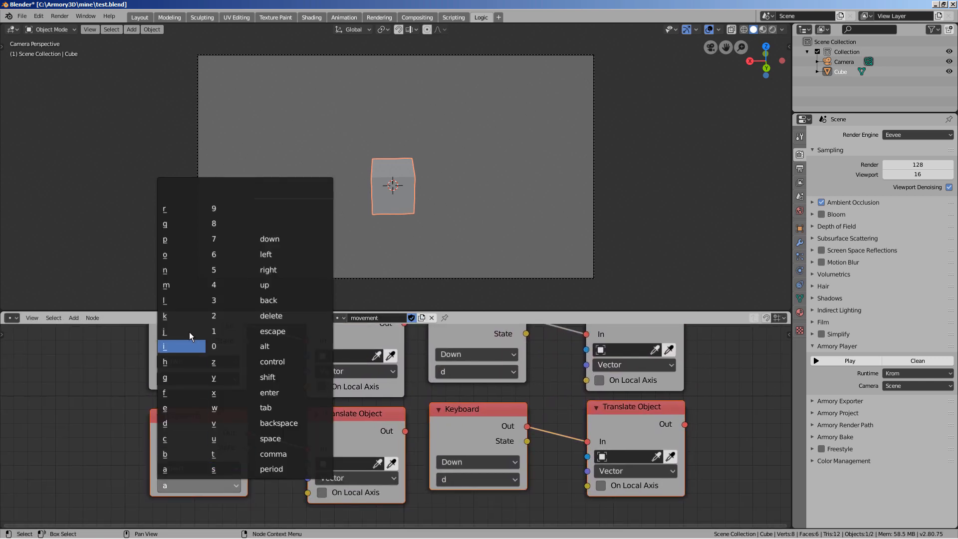
click(229, 409)
click(453, 479)
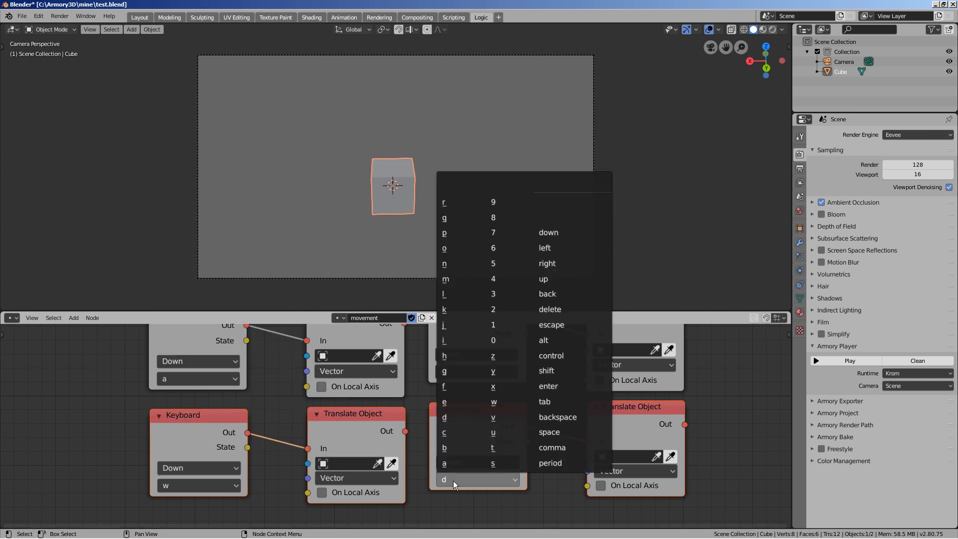
click(492, 463)
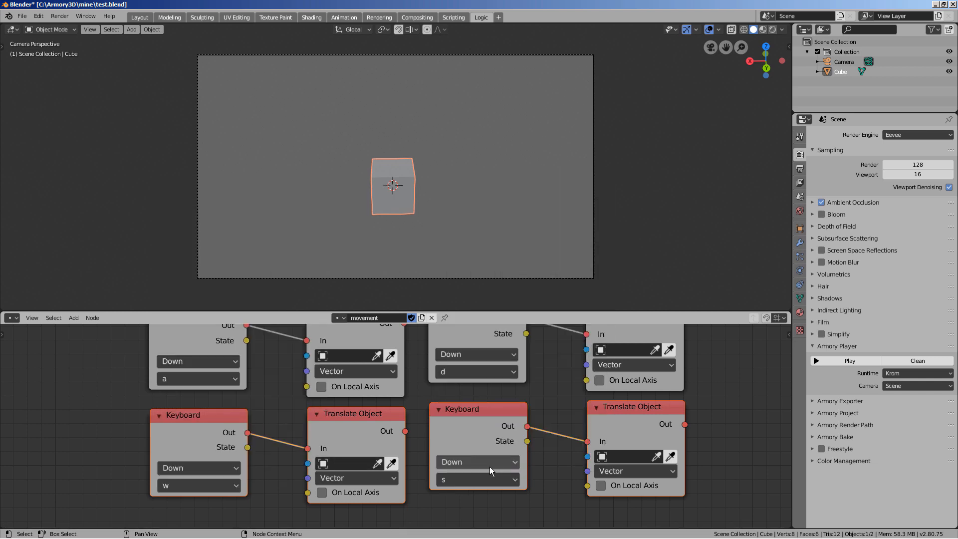
Set the vector of the Translate Object node linked to the w key to X 0 and Y 0.05
click(381, 482)
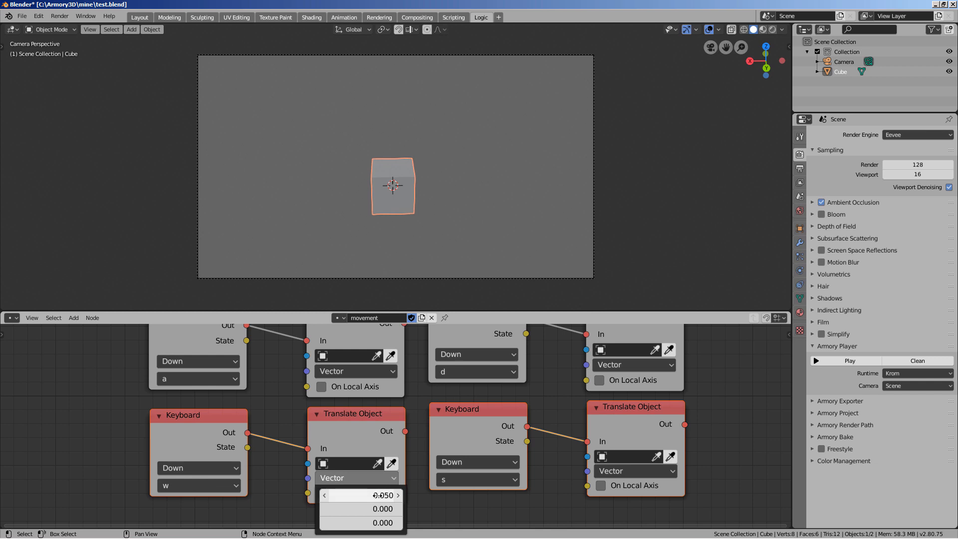
click(380, 494)
text(0)
click(375, 507)
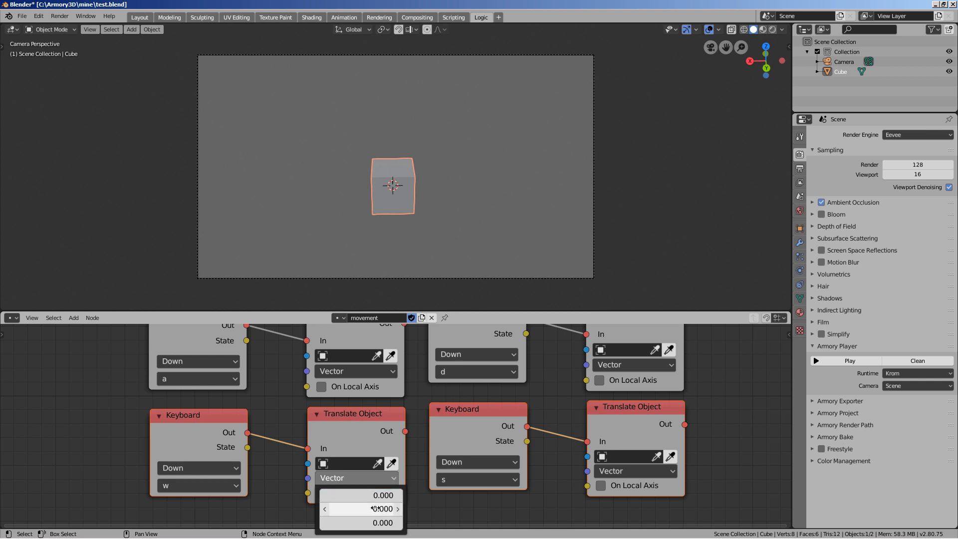
click(374, 508)
text(05)
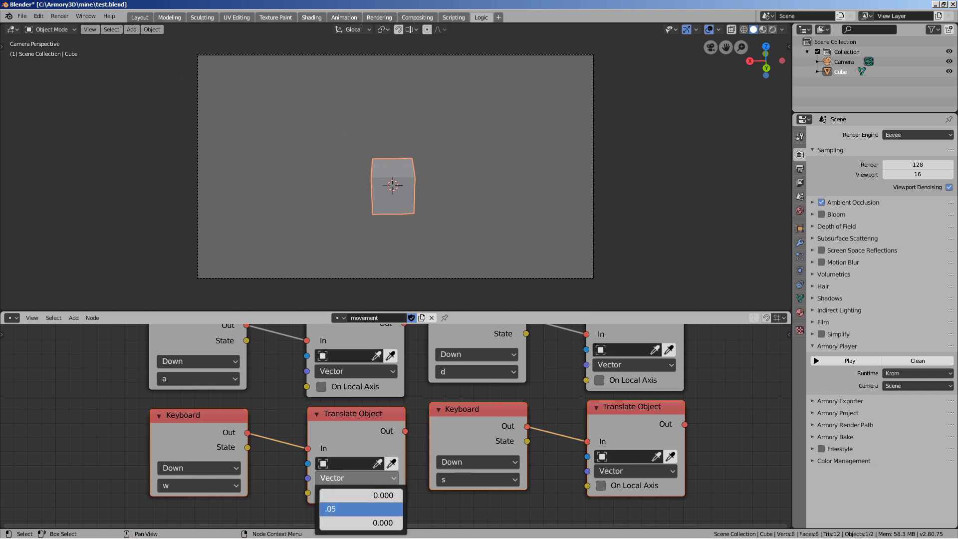
key(Return)
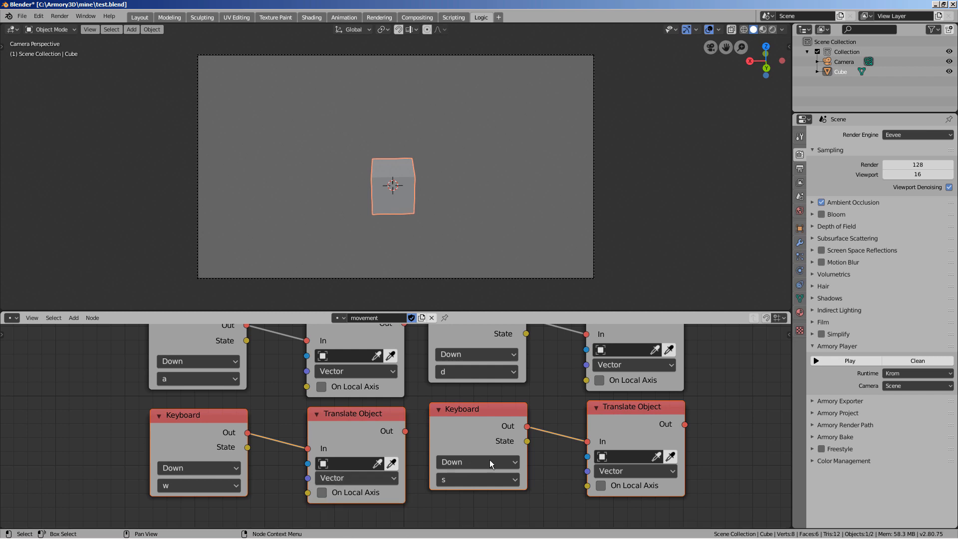
Set the vector of the Translate Object node linked to the s key to X 0 and Y -0.05
click(628, 471)
click(639, 501)
click(641, 492)
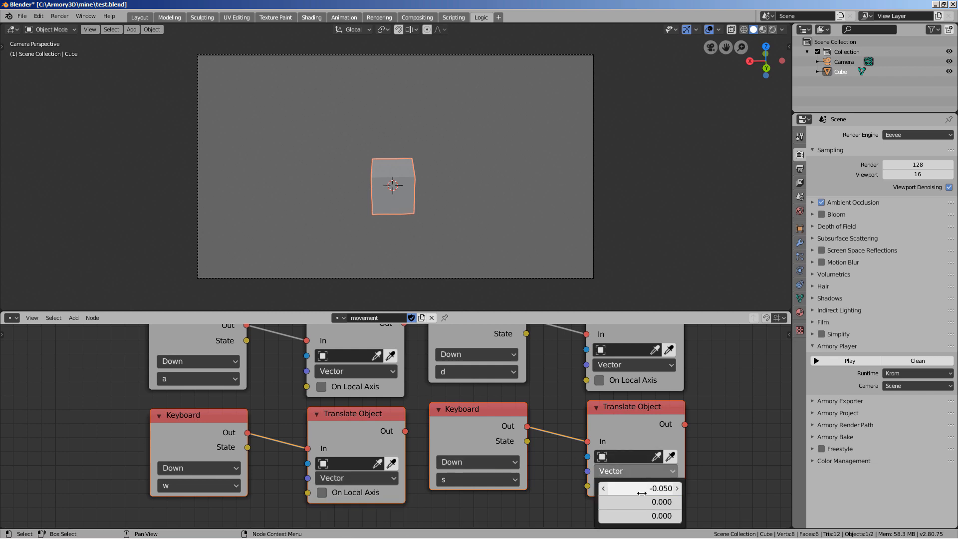
click(641, 490)
text(0)
click(641, 501)
click(641, 501)
key(Return)
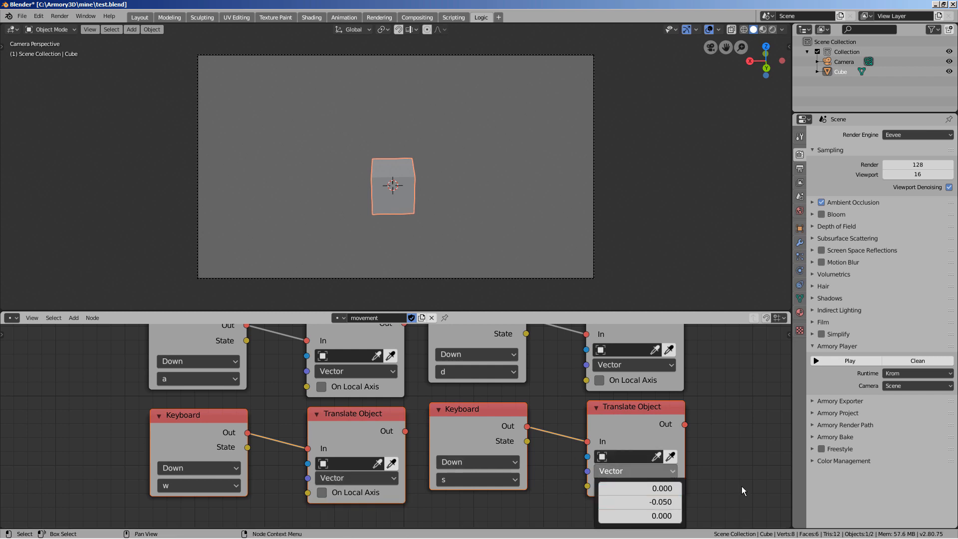
Save test.blend, run the scene to test the cube's movement with the a, d and s keys, and close the player window
key(ctrl+s)
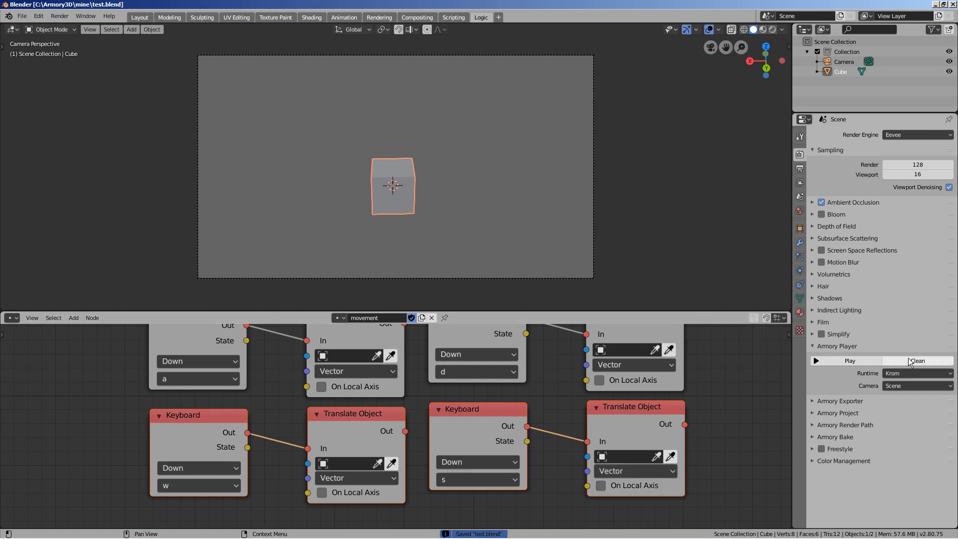
click(849, 361)
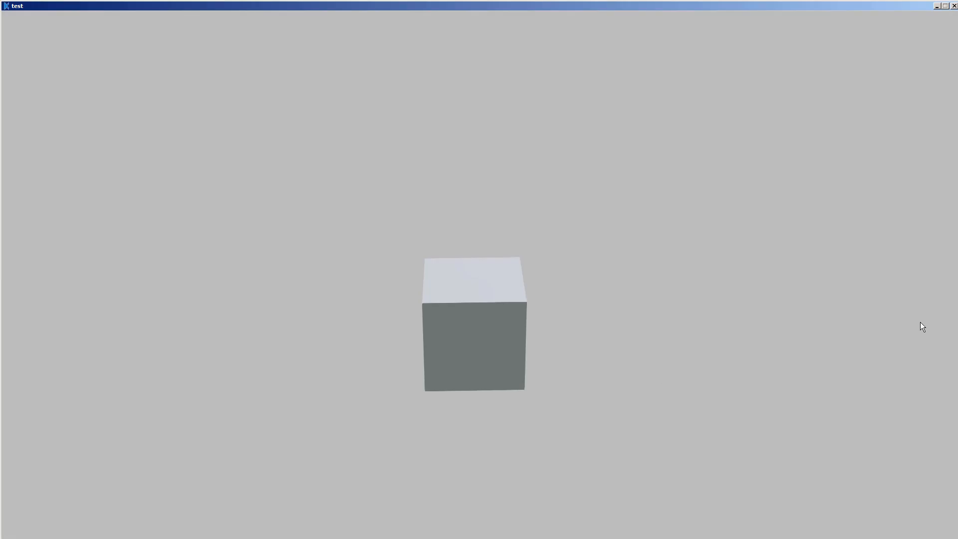
key(a)
key(d)
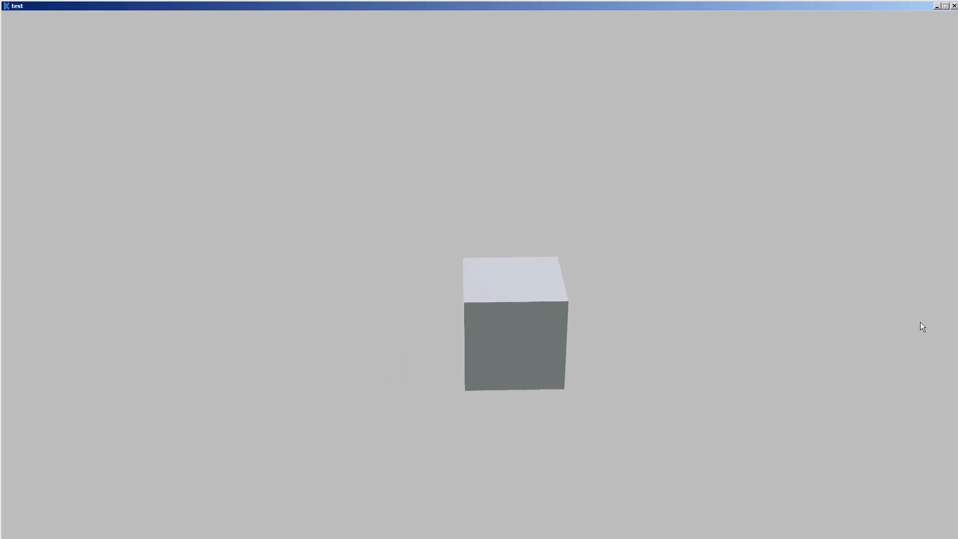
key(s)
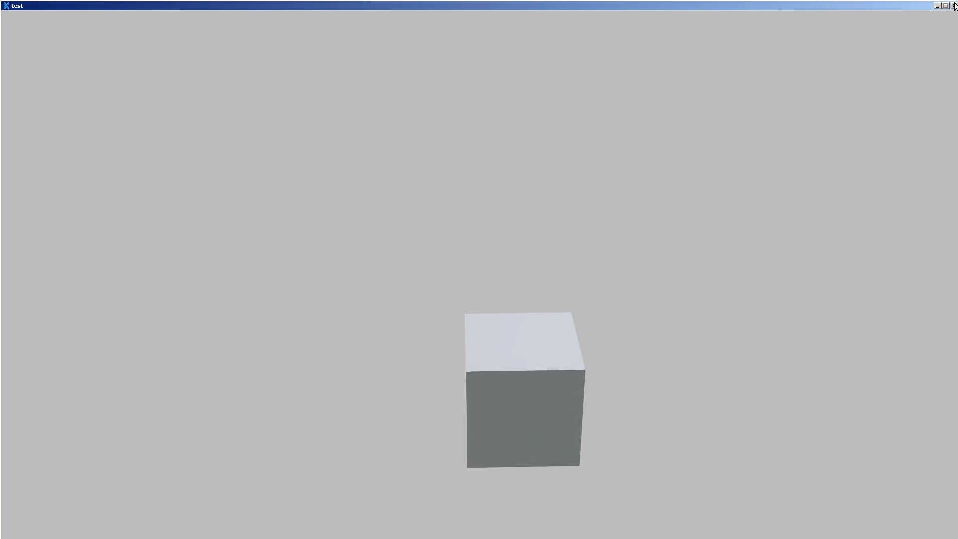
click(954, 6)
Set the Y value of the w-key Translate Object node's vector to -0.05
click(371, 479)
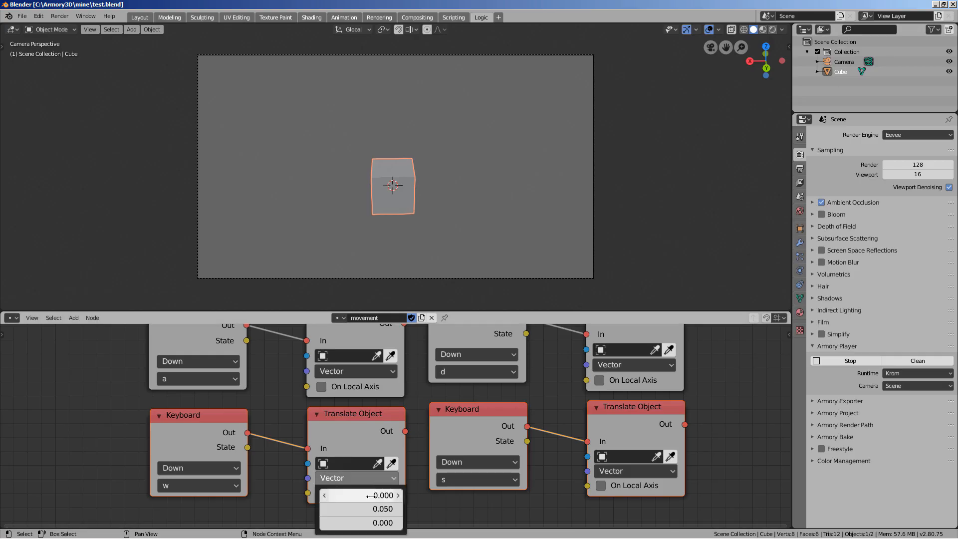
click(371, 508)
click(325, 509)
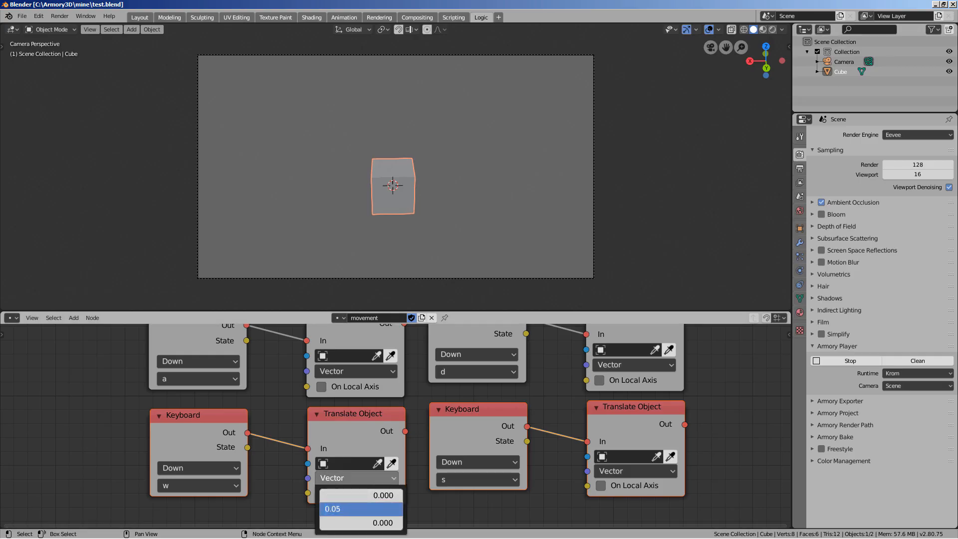
text(-)
key(Return)
Set the Y value of the s-key Translate Object node's vector to 0.05
click(639, 471)
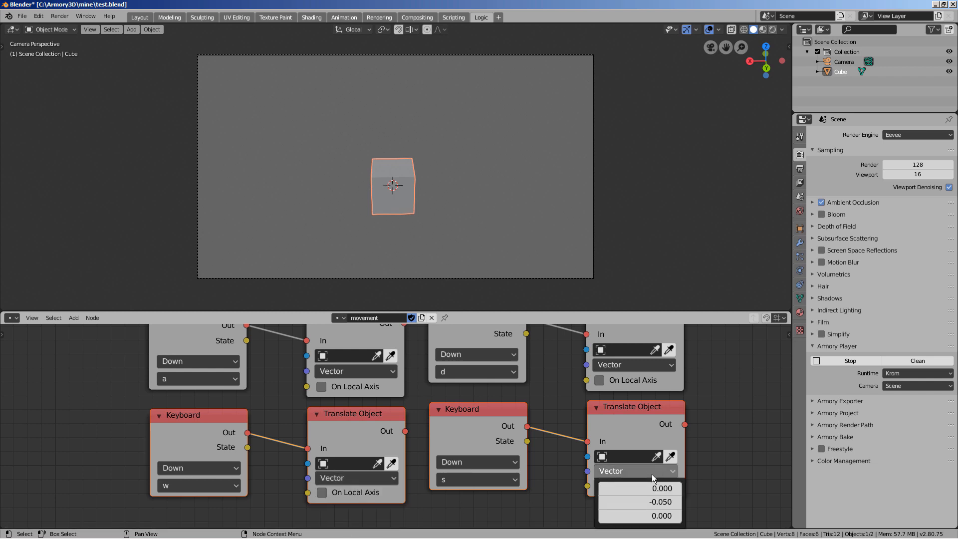
click(643, 500)
text(0.05)
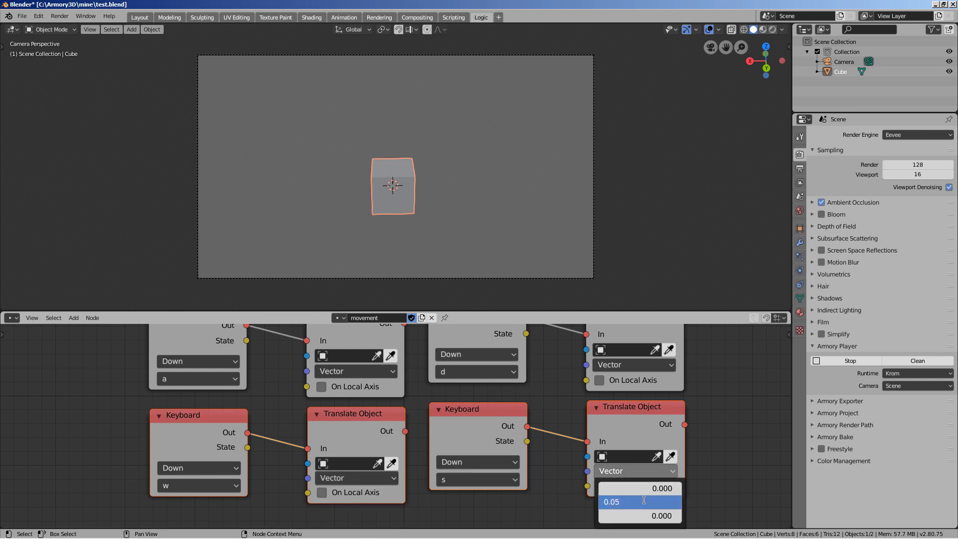
key(Return)
Save test.blend, run the scene to test the cube's movement with the s and w keys, and close the player window
key(ctrl+s)
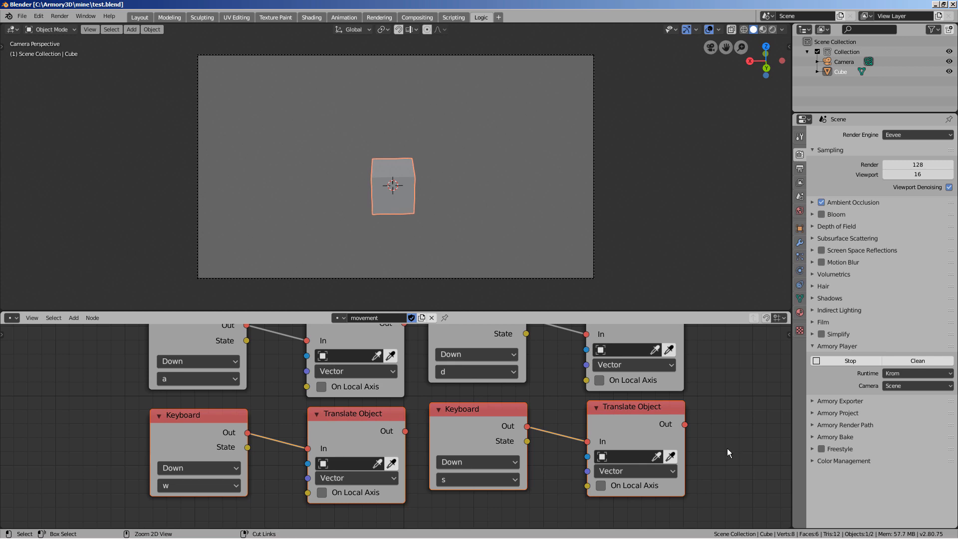
click(837, 360)
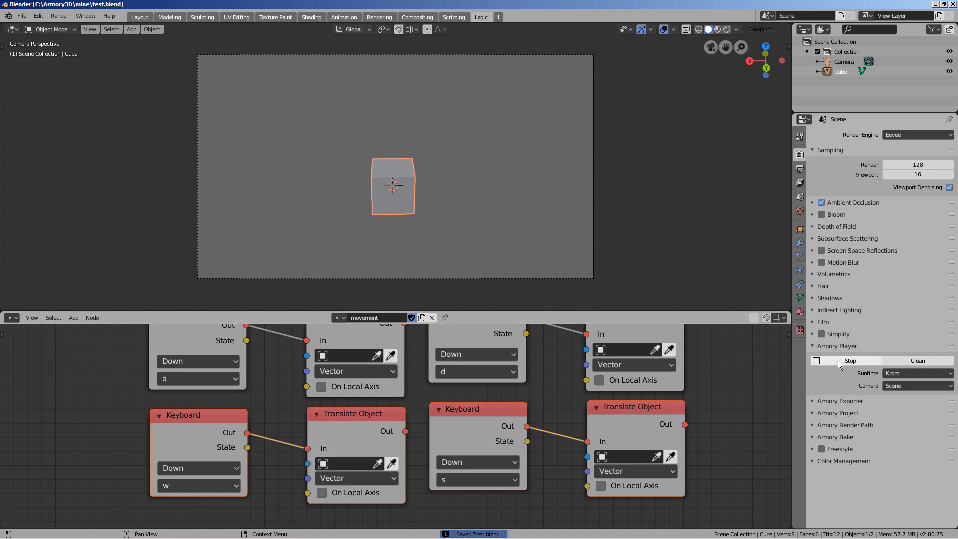
key(s)
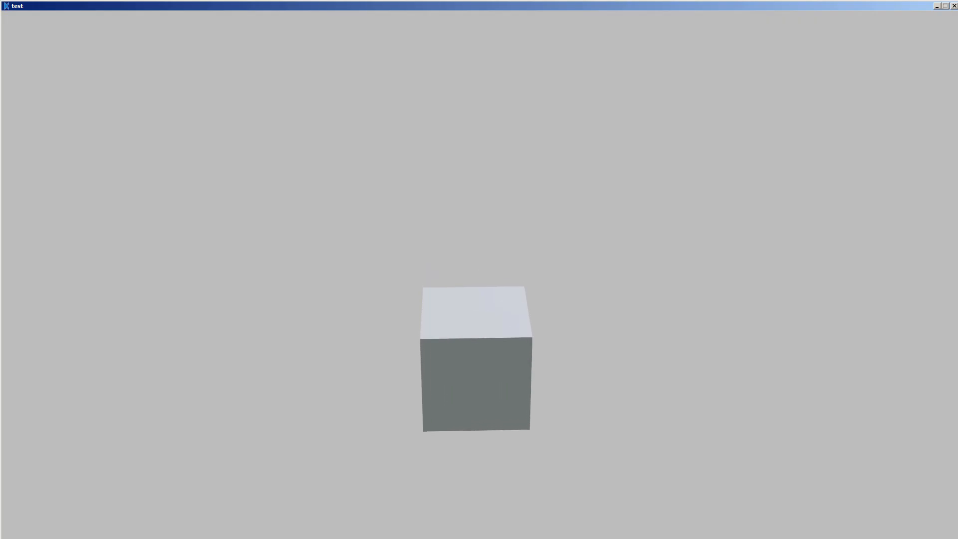
key(w)
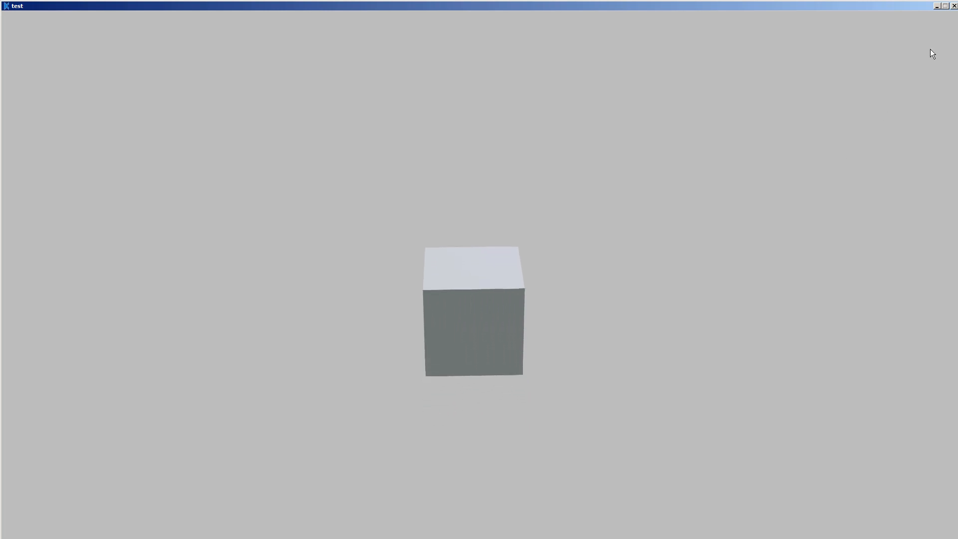
click(954, 6)
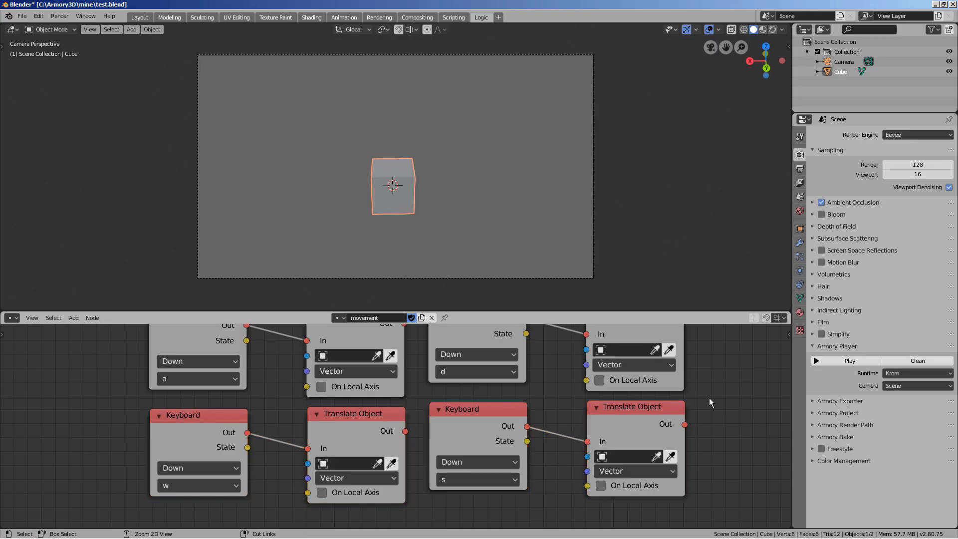
Save the file again, rerun the scene to check the cube's sideways movement, and close the player window
key(ctrl+s)
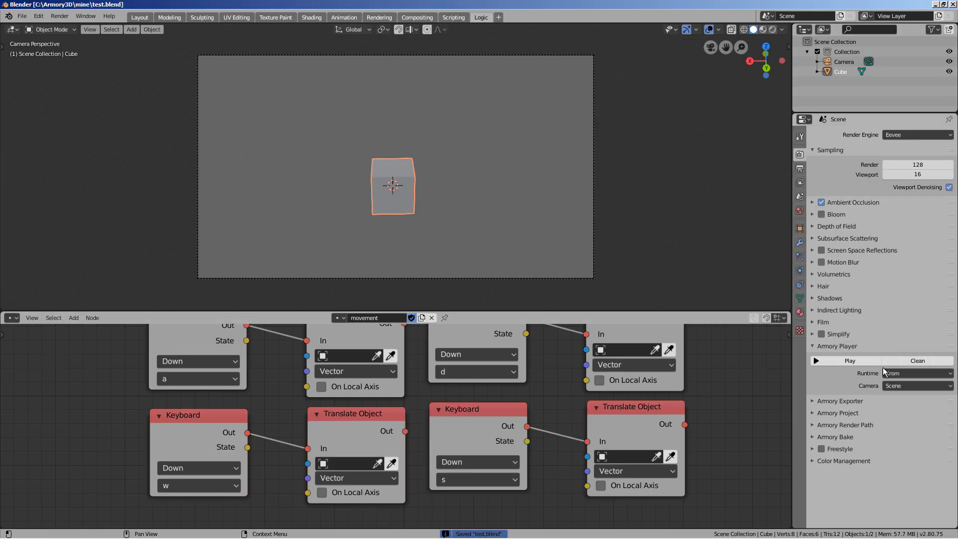
click(878, 362)
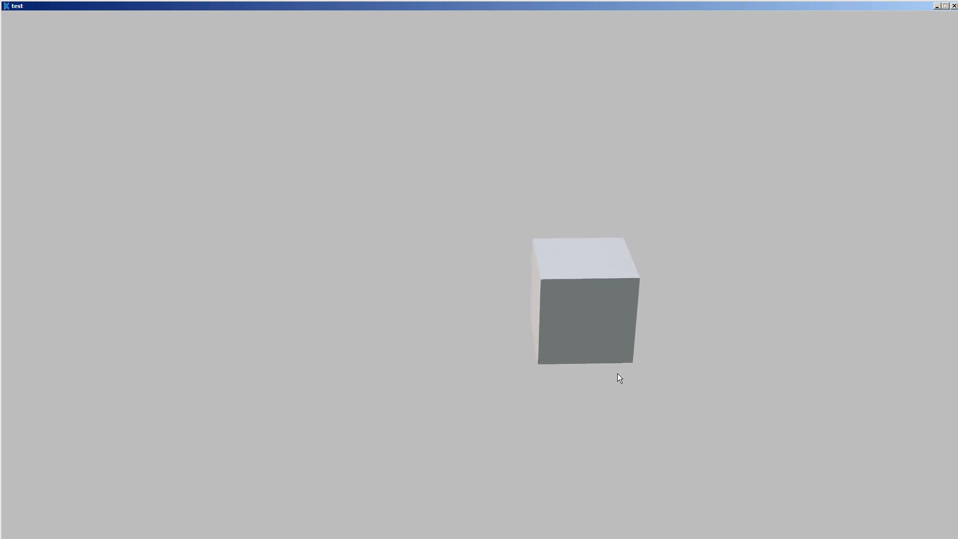
key(a)
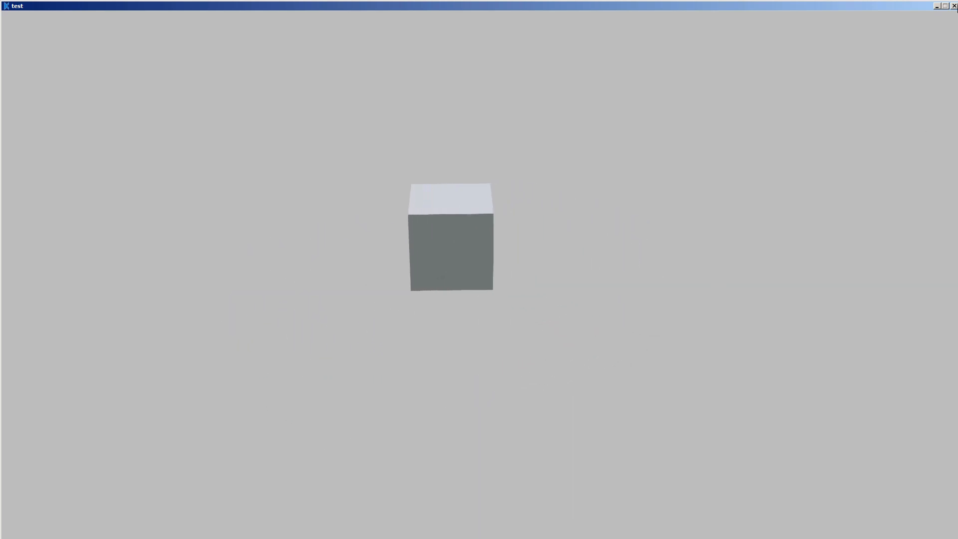
click(953, 5)
Leave the camera view and hide the camera in the viewport
scroll(723, 381, down, 2)
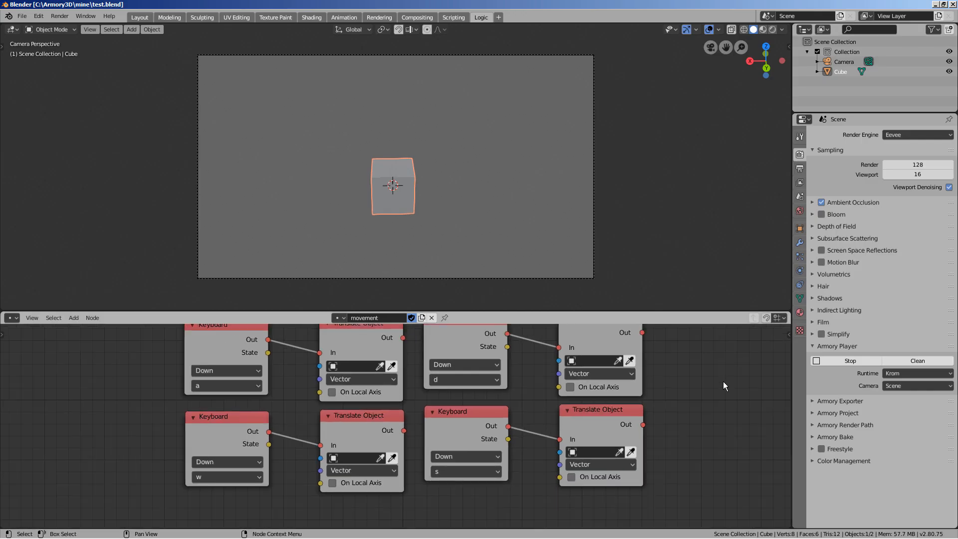
middle_drag(711, 388, 701, 406)
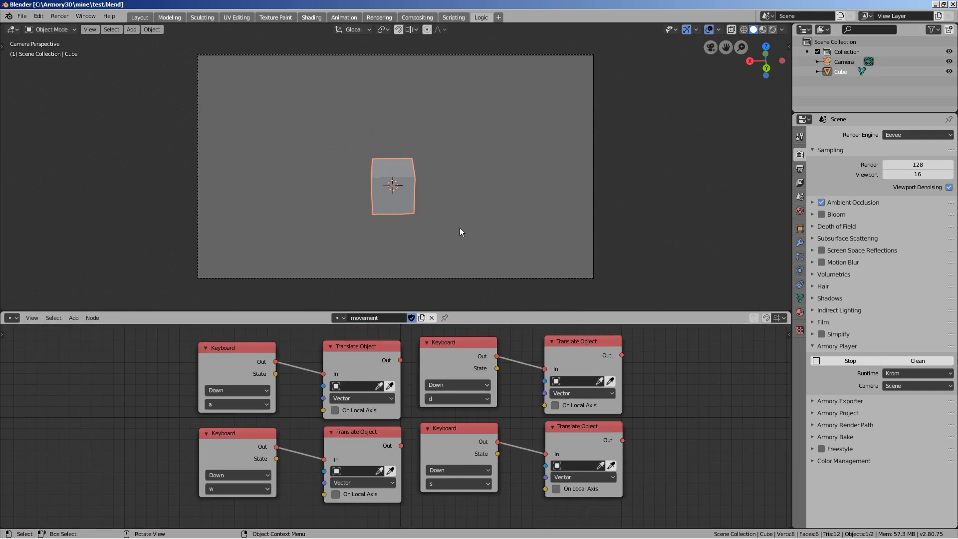
middle_drag(460, 228, 492, 232)
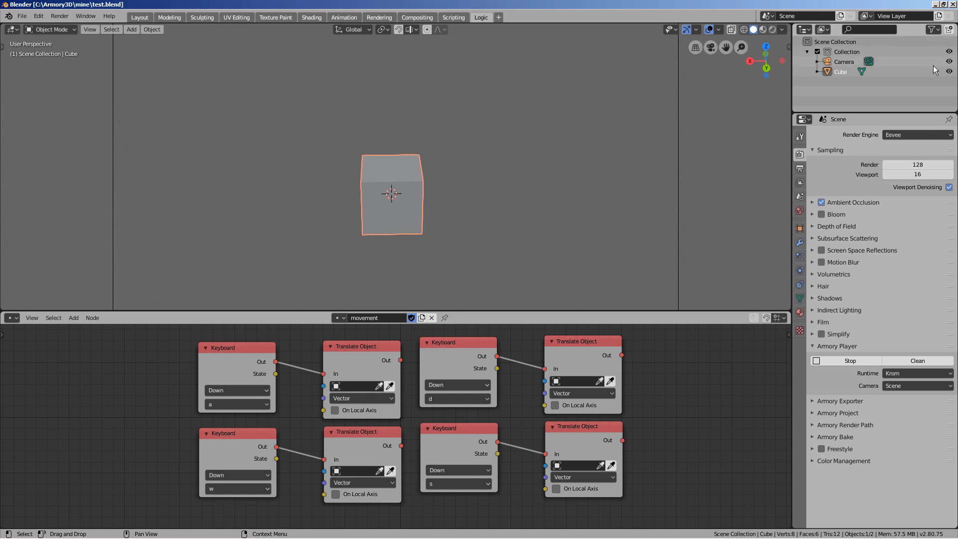
click(949, 62)
mouse_move(469, 251)
middle_down()
mouse_move(417, 244)
mouse_move(477, 243)
mouse_move(465, 242)
middle_up()
Add a plane mesh at the 3D cursor and scale it by 5
click(487, 217)
key(shift+a)
mouse_move(487, 217)
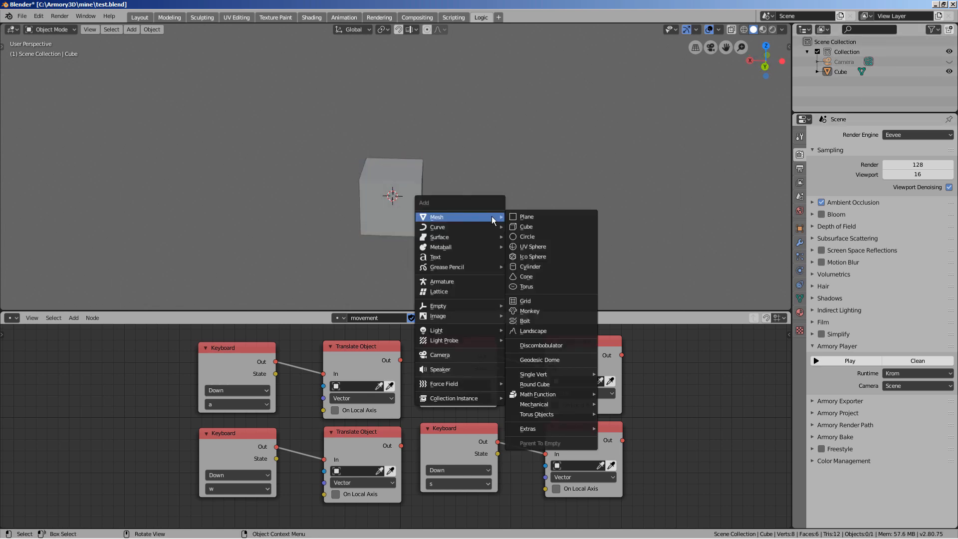
click(545, 218)
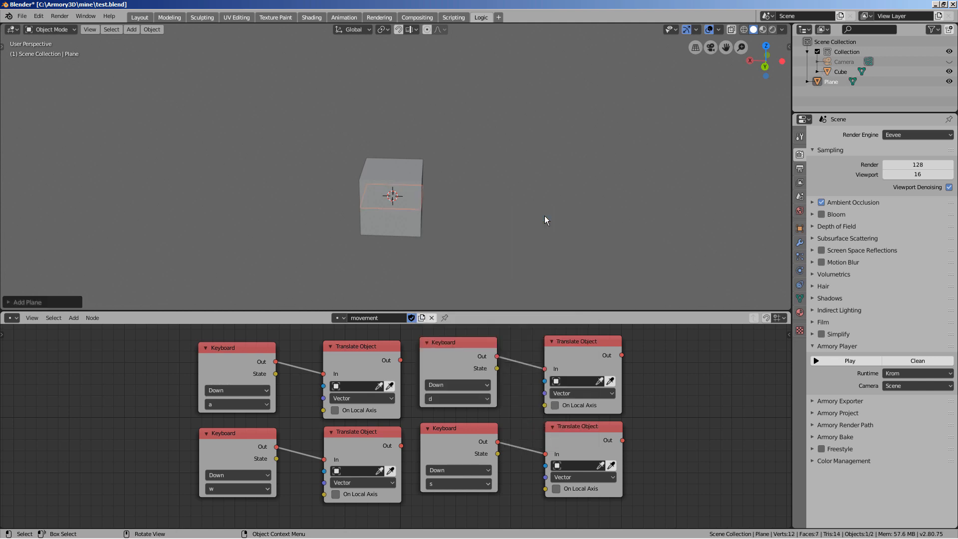
text(s5)
key(Return)
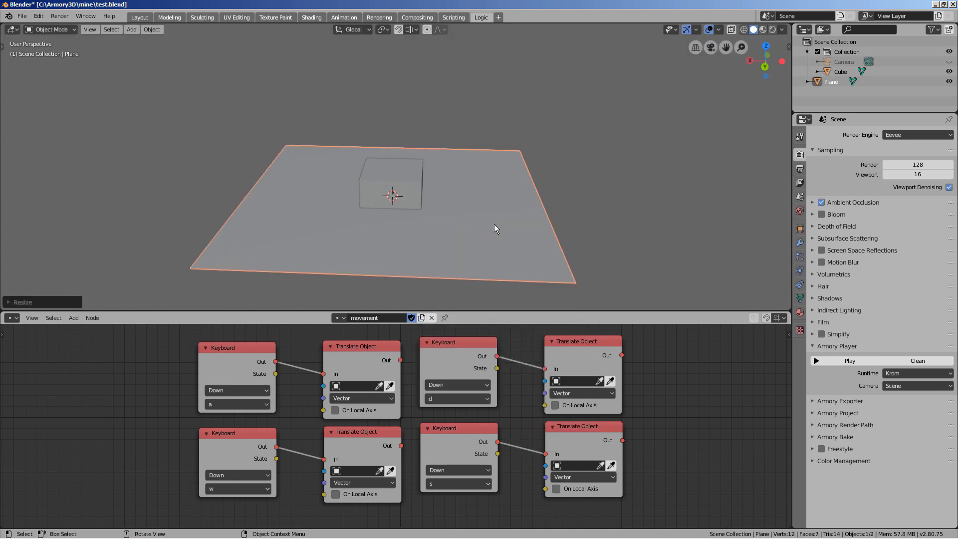
Move the cube up 1 unit along Z so that it sits on the plane
click(420, 181)
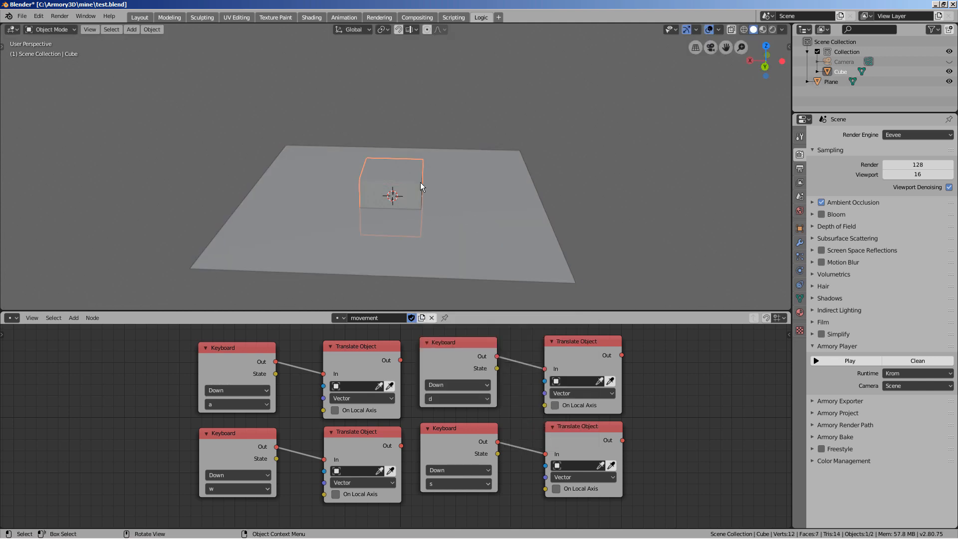
text(gz1)
key(Return)
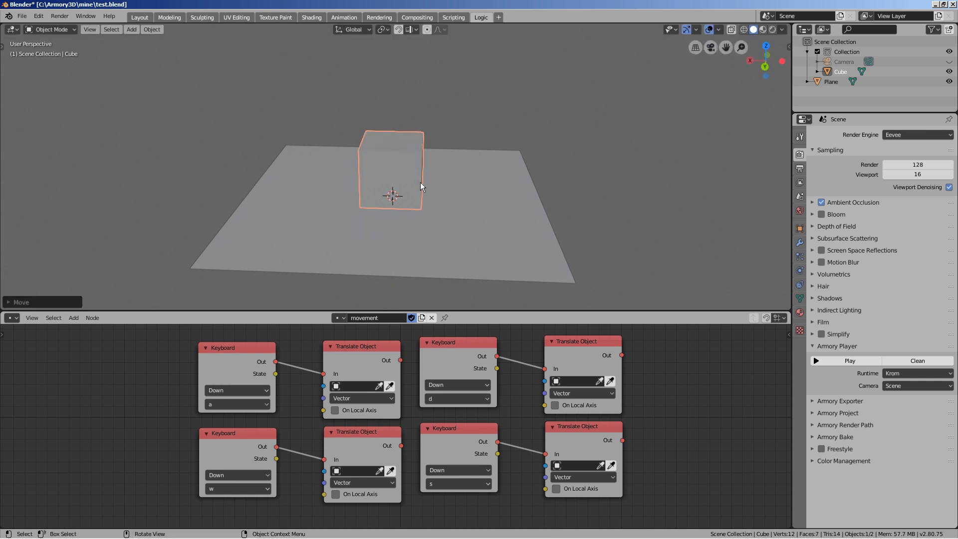
middle_drag(420, 182, 442, 196)
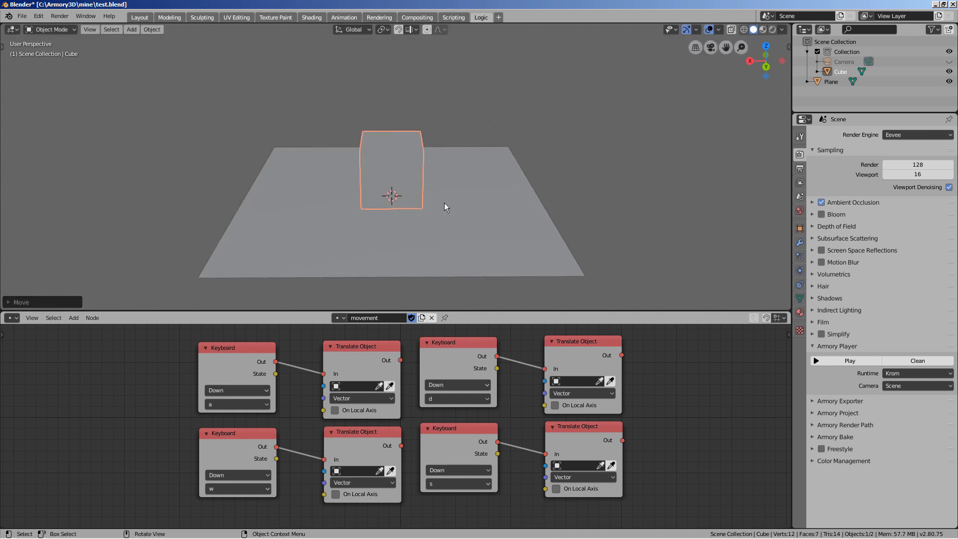
Enable Rigid Body physics on the cube and set its collision shape to Box
click(800, 270)
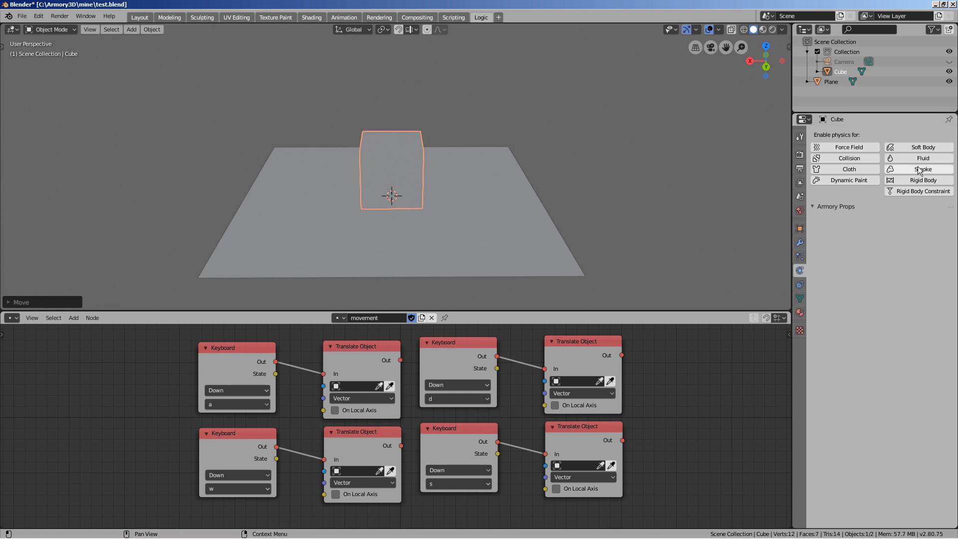
click(907, 184)
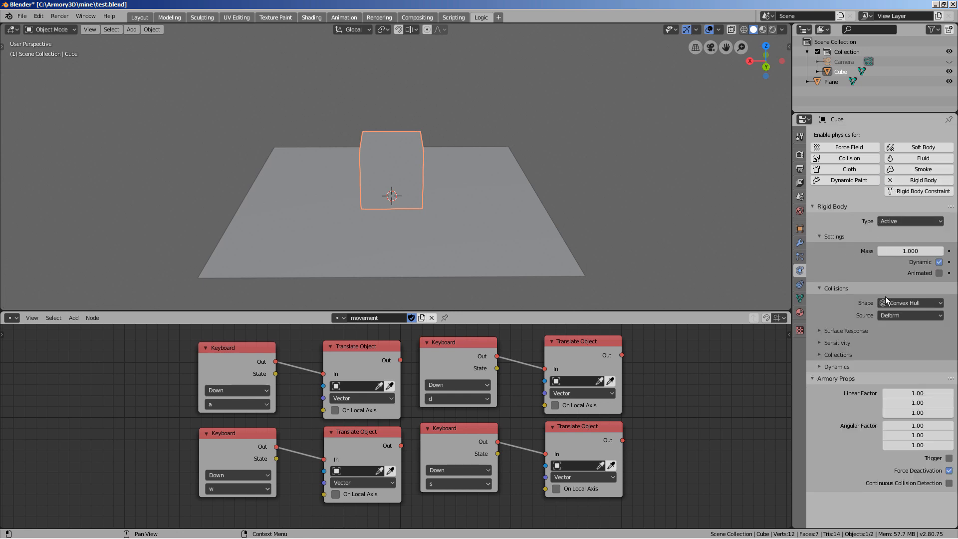
click(892, 309)
click(898, 314)
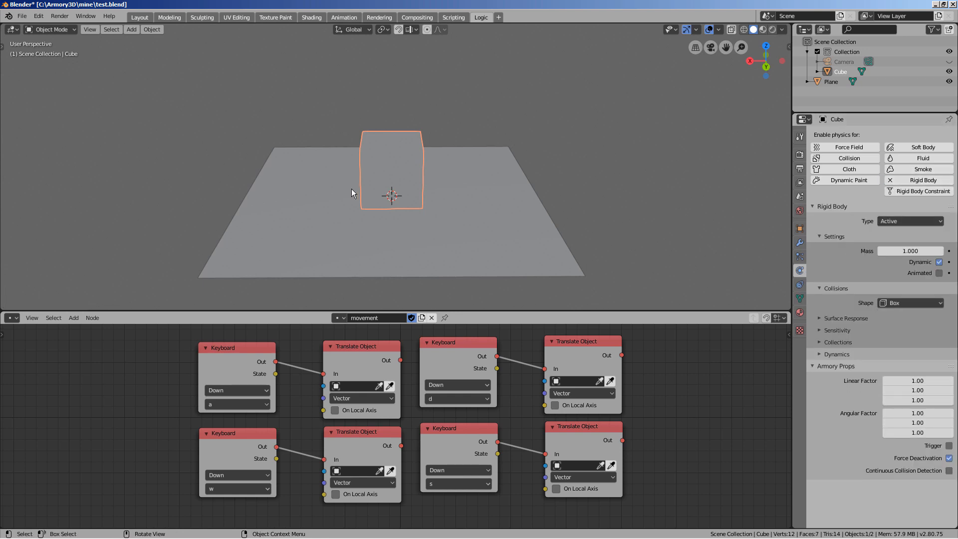
Enable Rigid Body physics on the plane with a Box collision shape, and turn off Dynamic
click(458, 236)
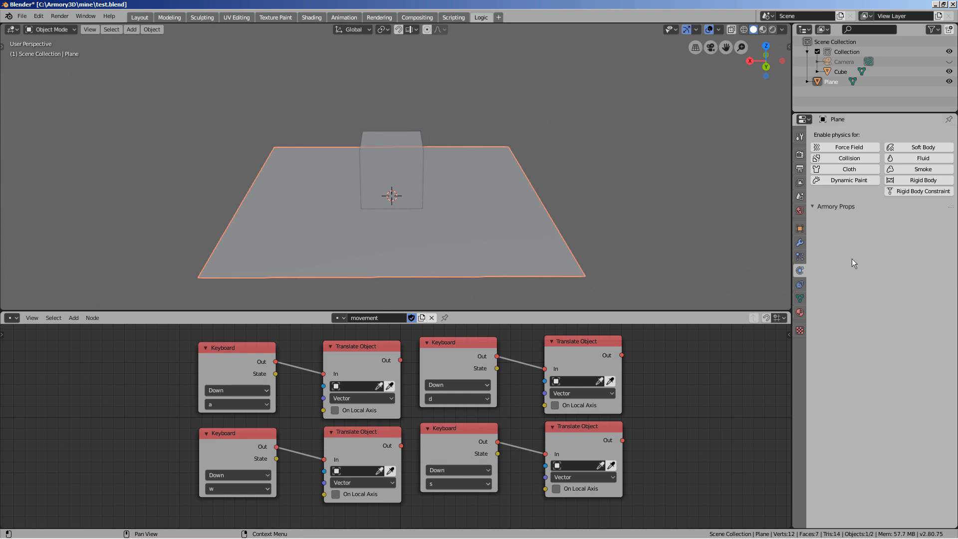
click(913, 181)
click(897, 288)
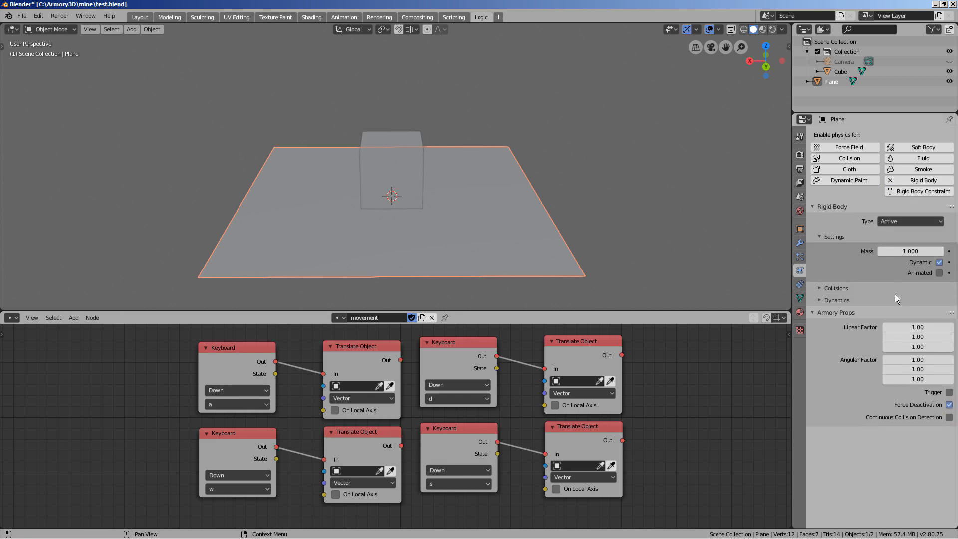
click(893, 294)
click(897, 304)
click(897, 315)
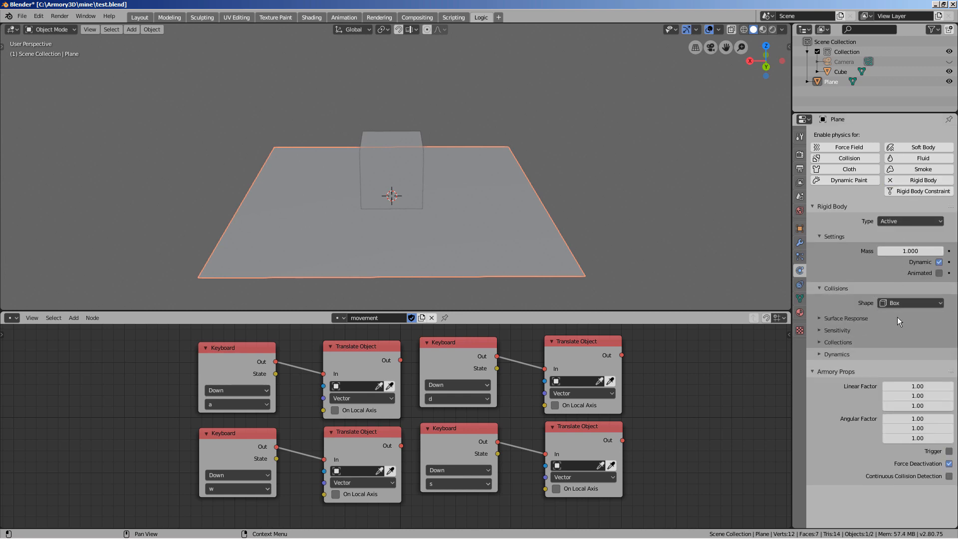
click(939, 262)
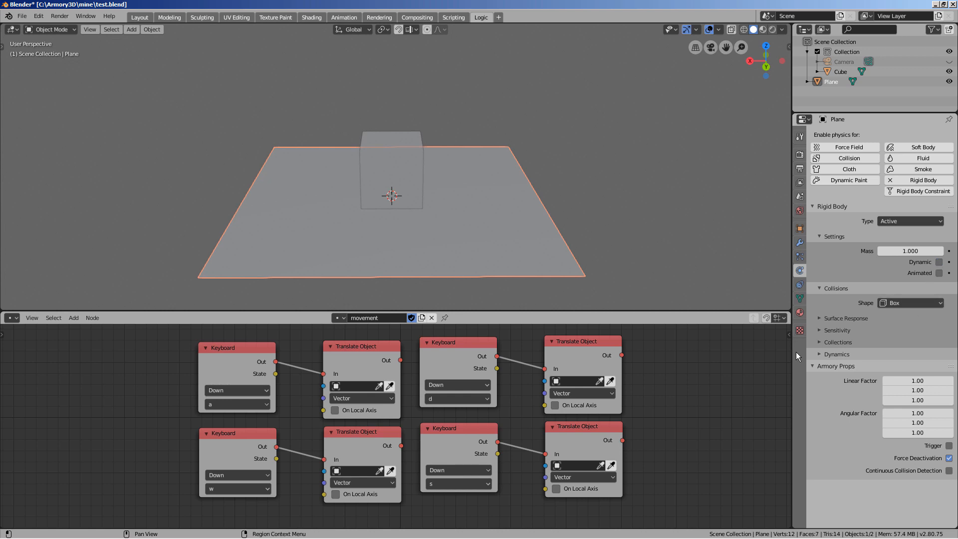
Deselect the plane, save test.blend, and clean the project's build data from the Armory Player settings
click(651, 195)
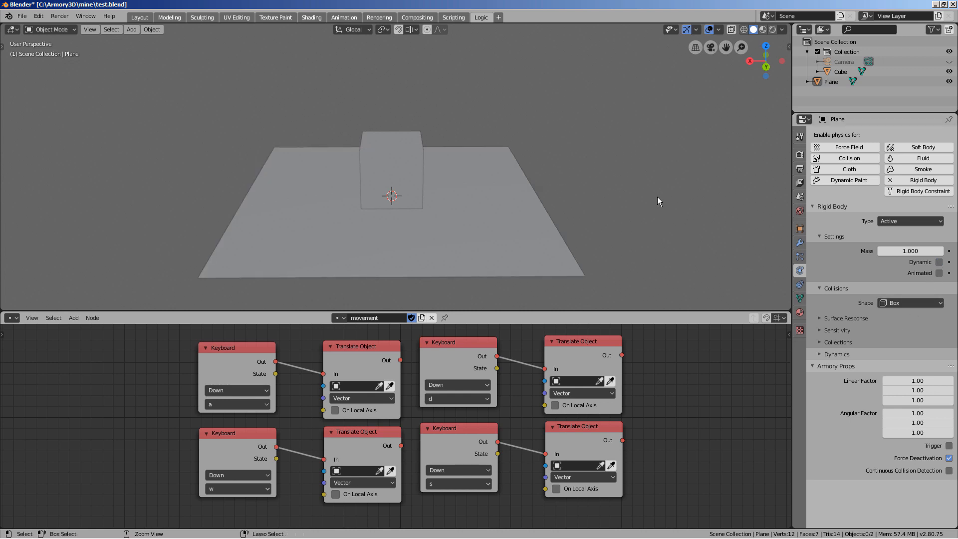
key(ctrl+s)
click(799, 136)
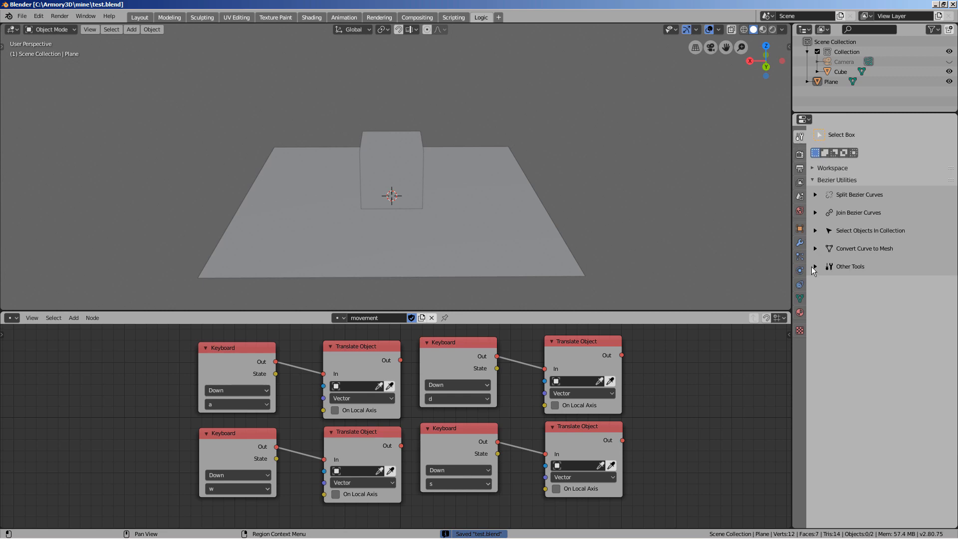
click(800, 168)
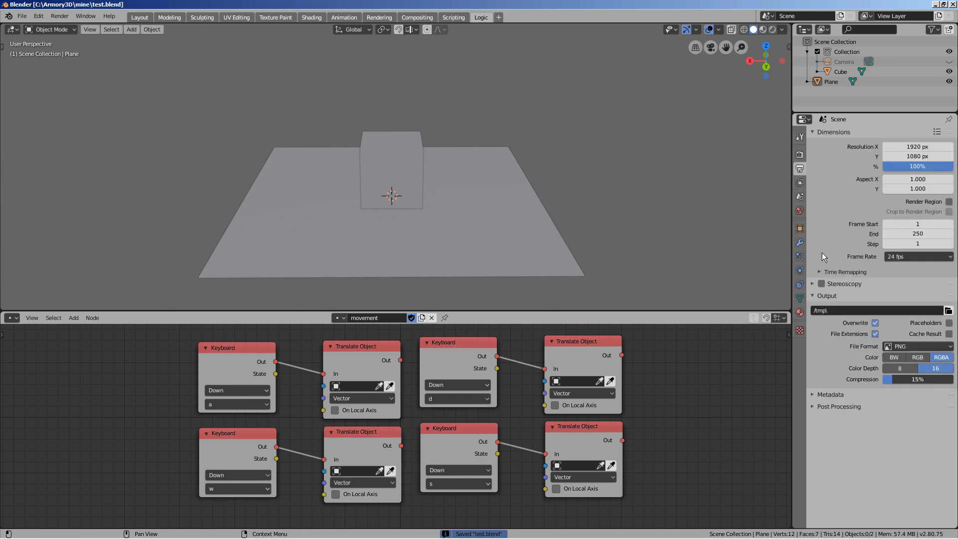
click(799, 154)
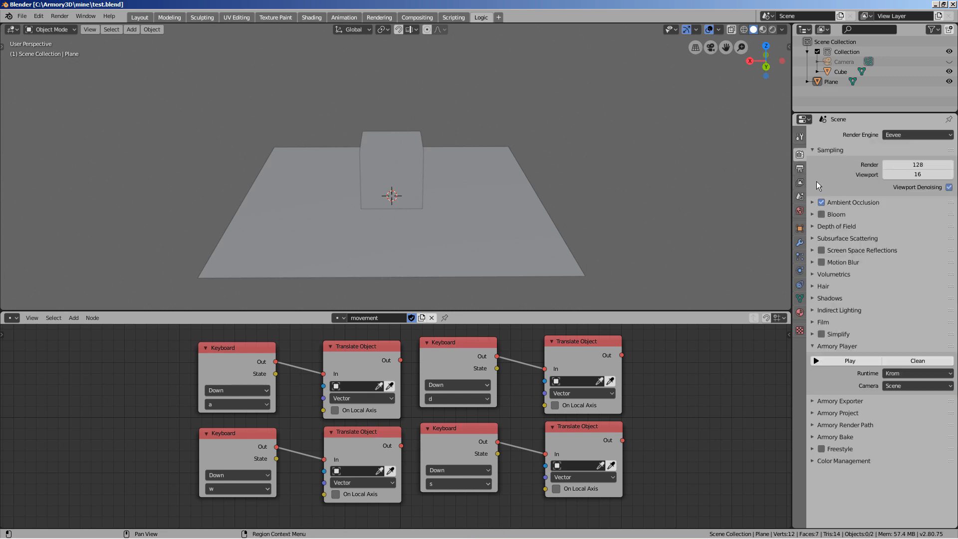
click(902, 362)
click(902, 363)
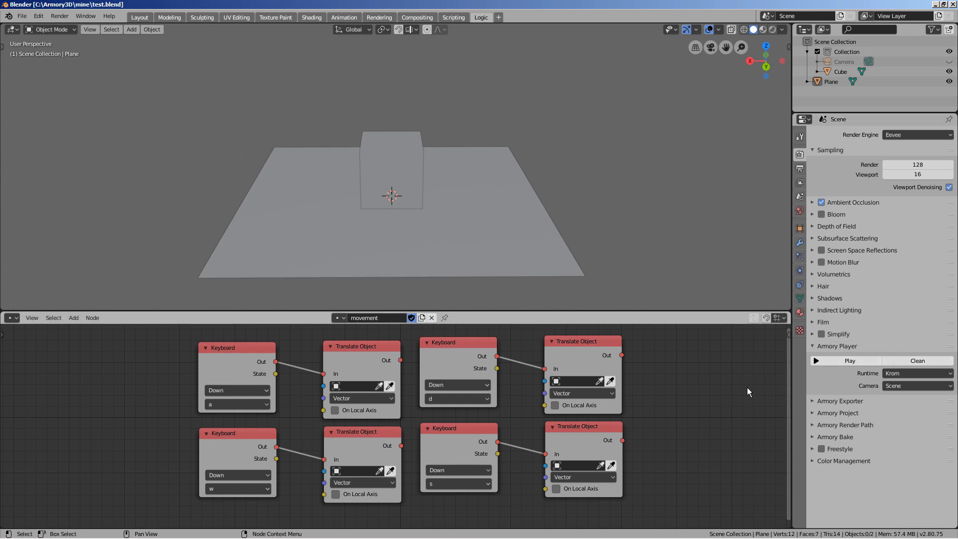
Save the file again, run the scene with the new plane and rigid bodies, and close the player window
key(ctrl+s)
click(852, 362)
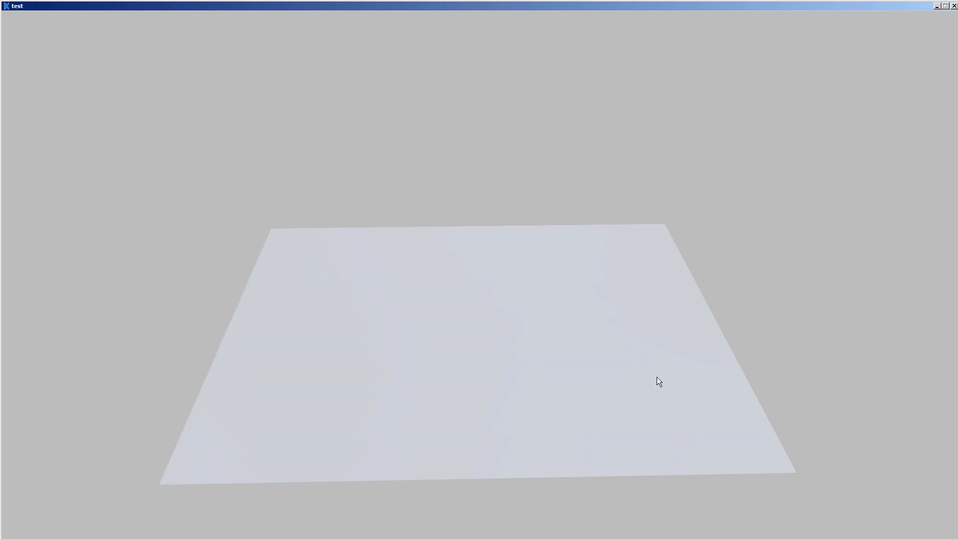
click(954, 5)
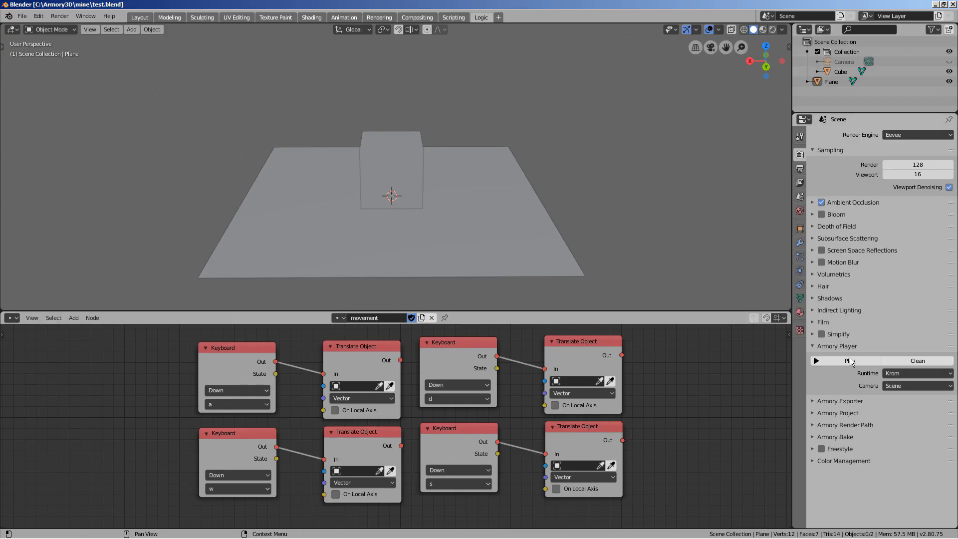
Run the scene again and test moving the cube across the plane with the a, w, d and s keys
click(850, 360)
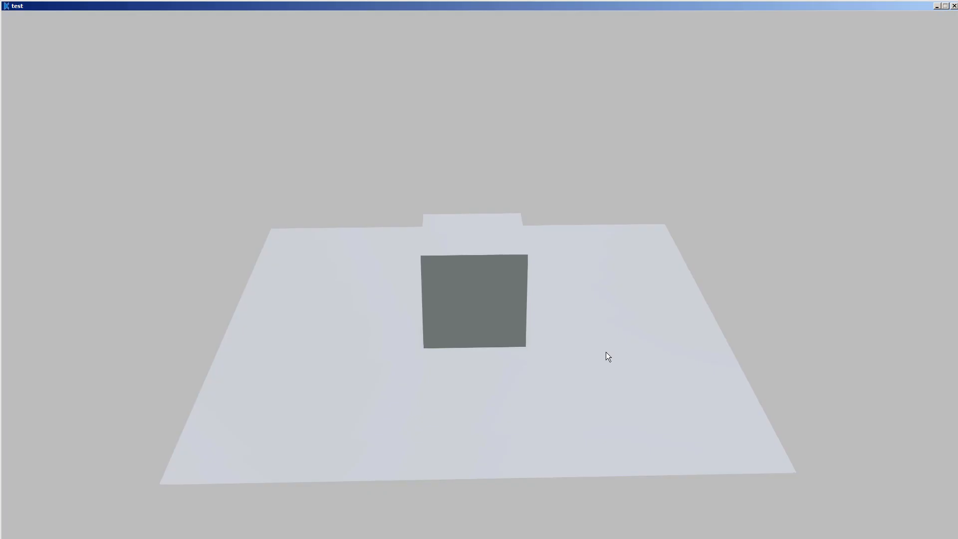
key(a)
key(w)
key(d)
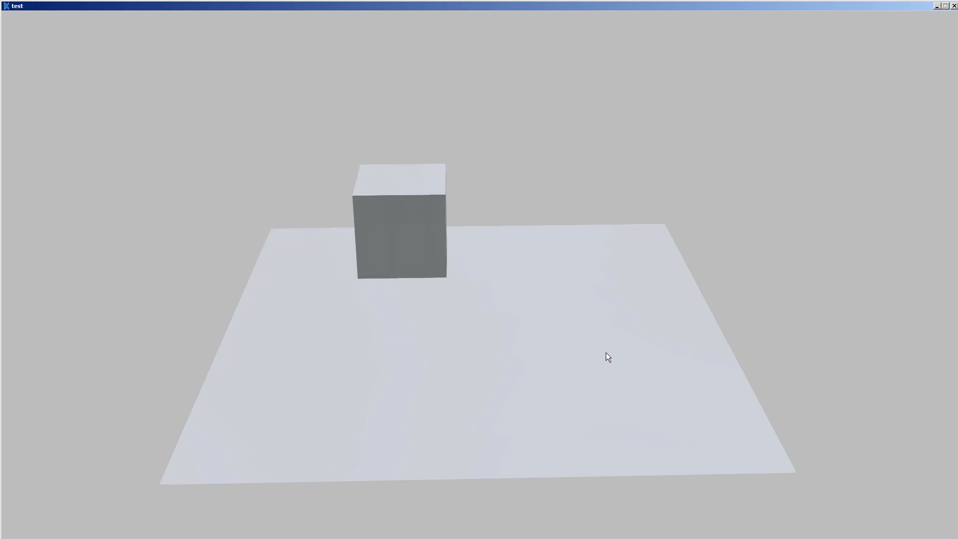
key(s)
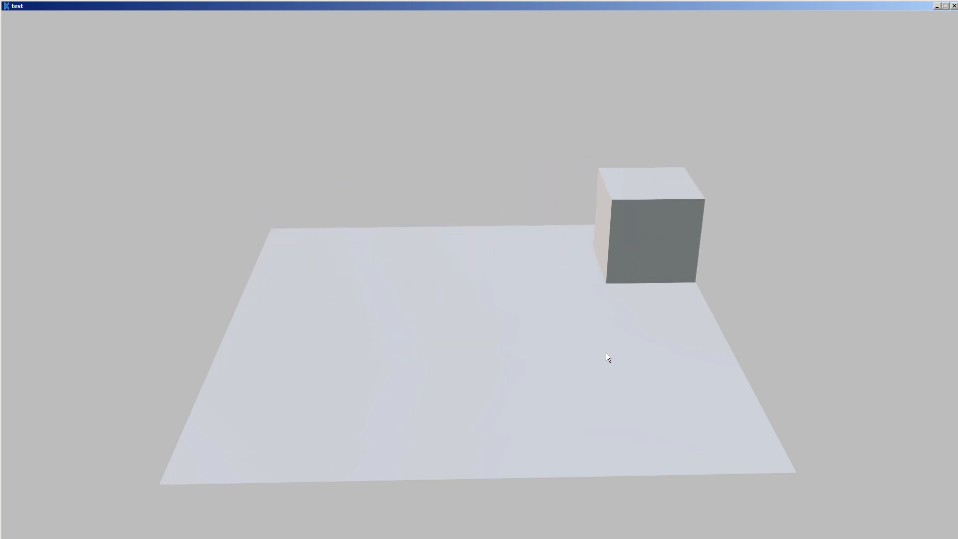
key(a)
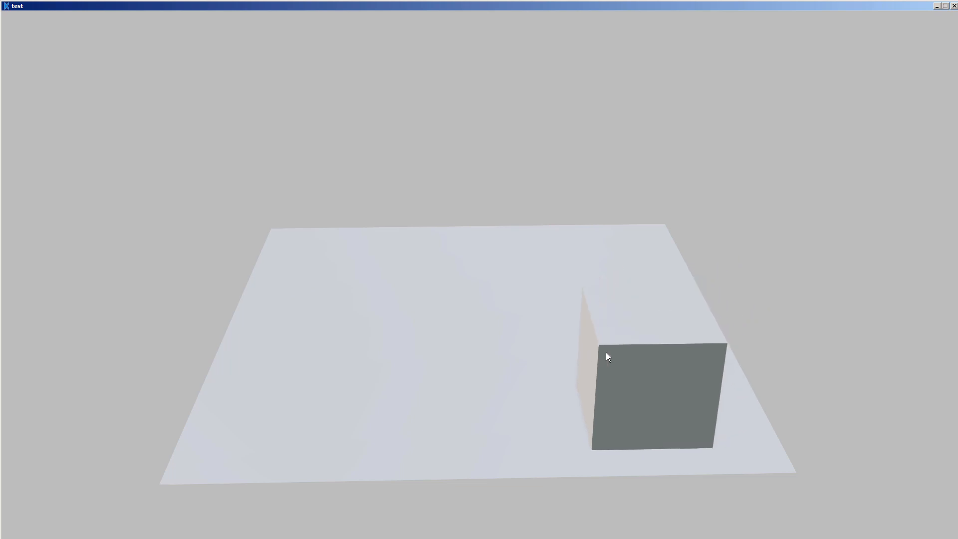
key(w)
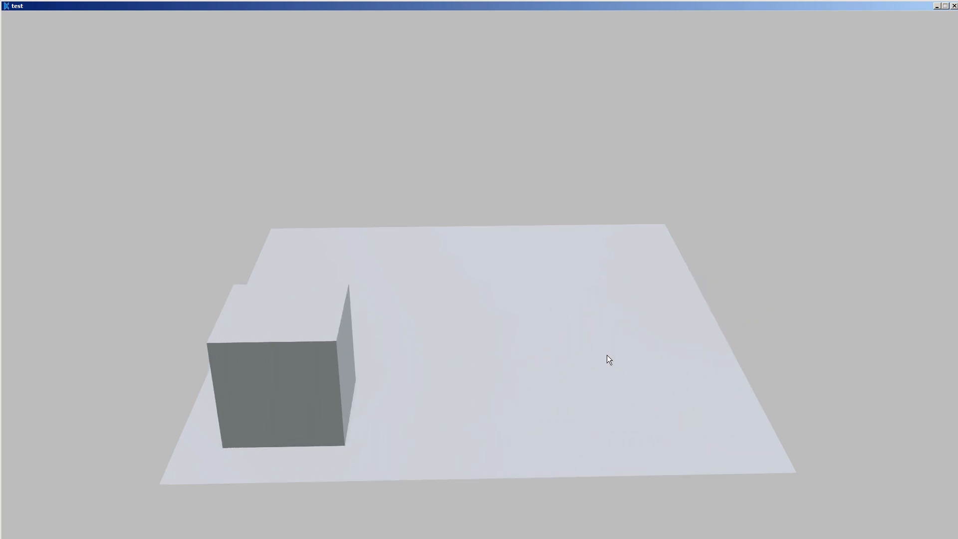
key(d)
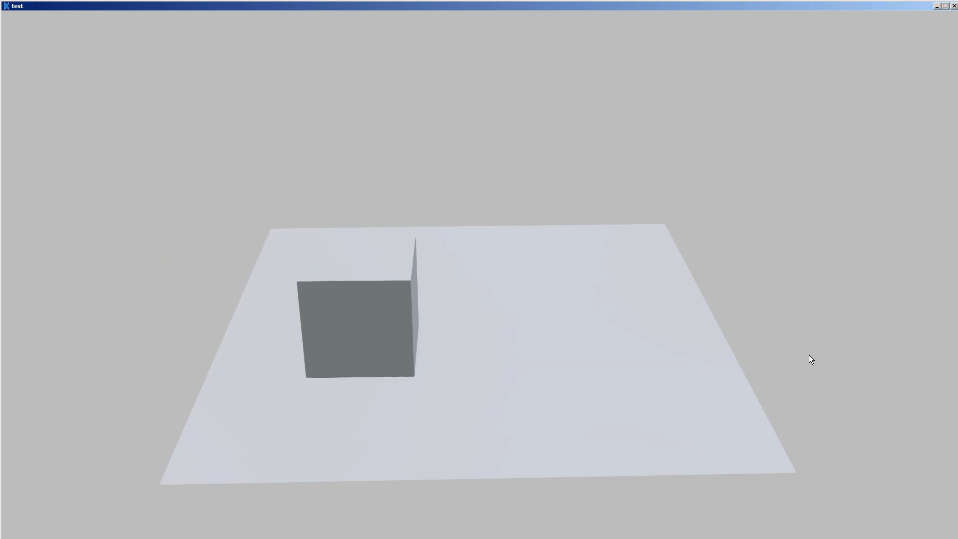
key(w)
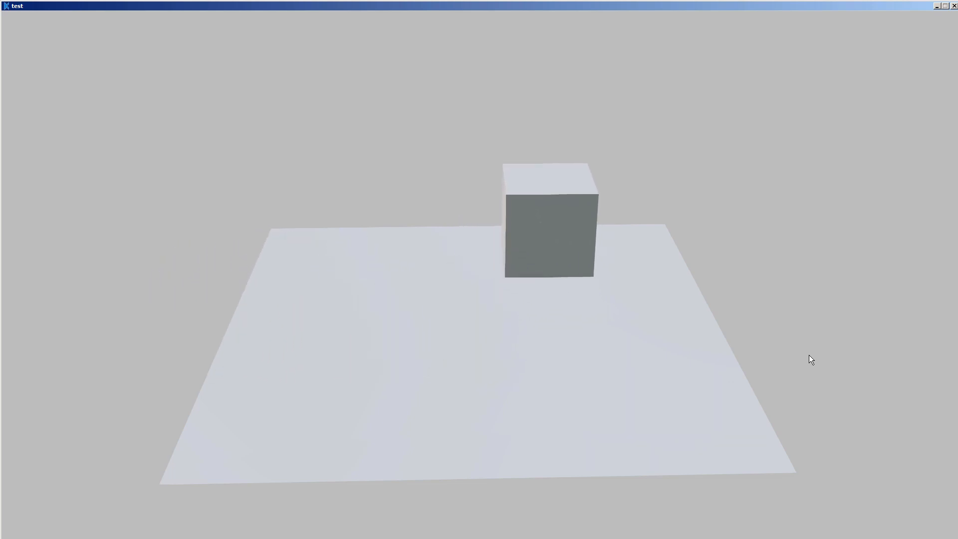